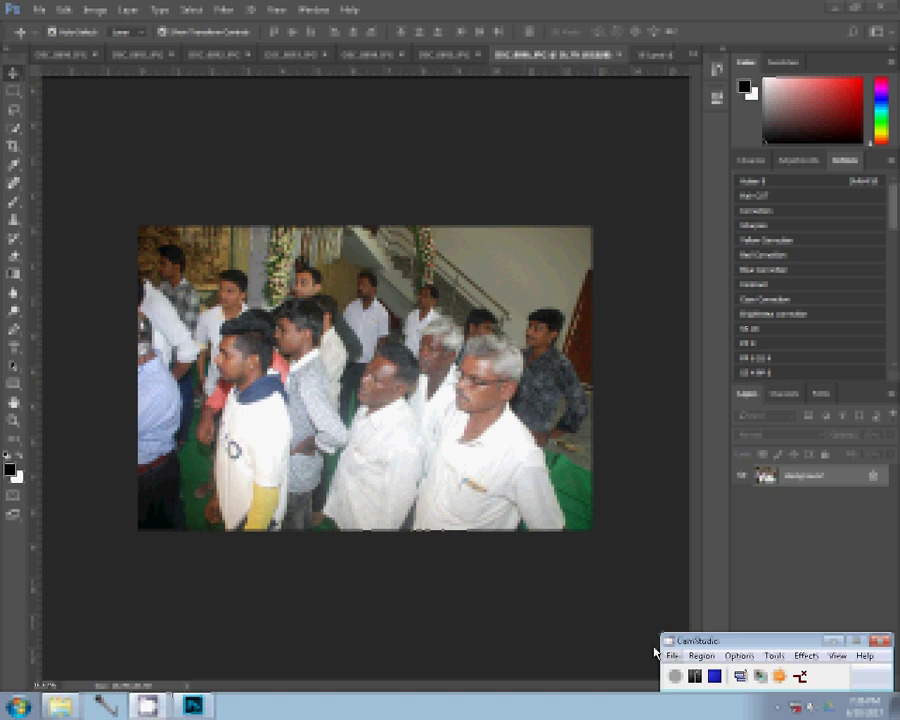
Shrink the group photo to a smaller size using Image Size
click(95, 10)
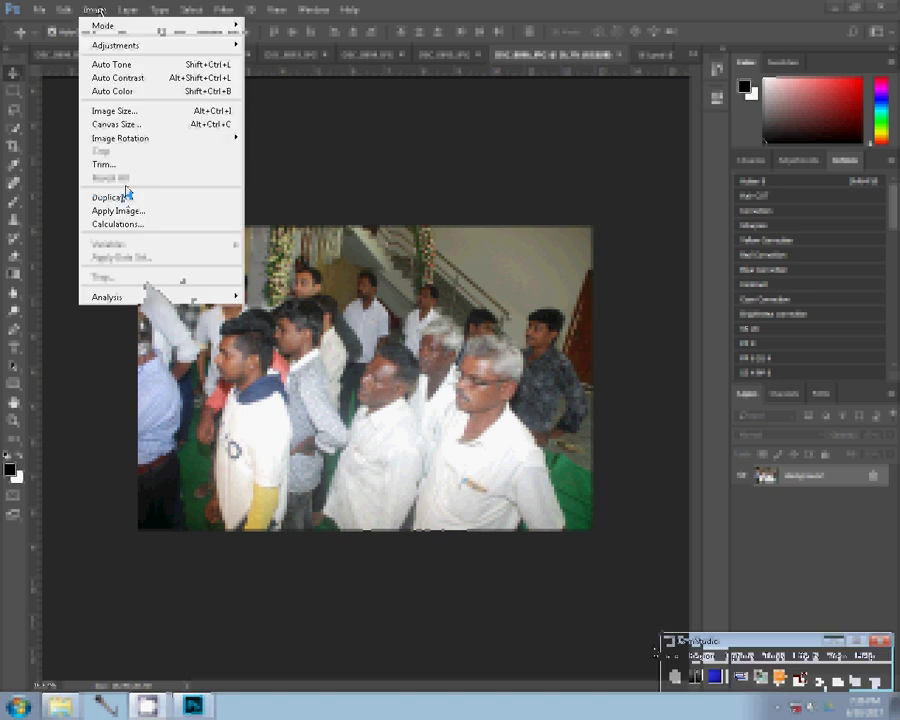
click(113, 113)
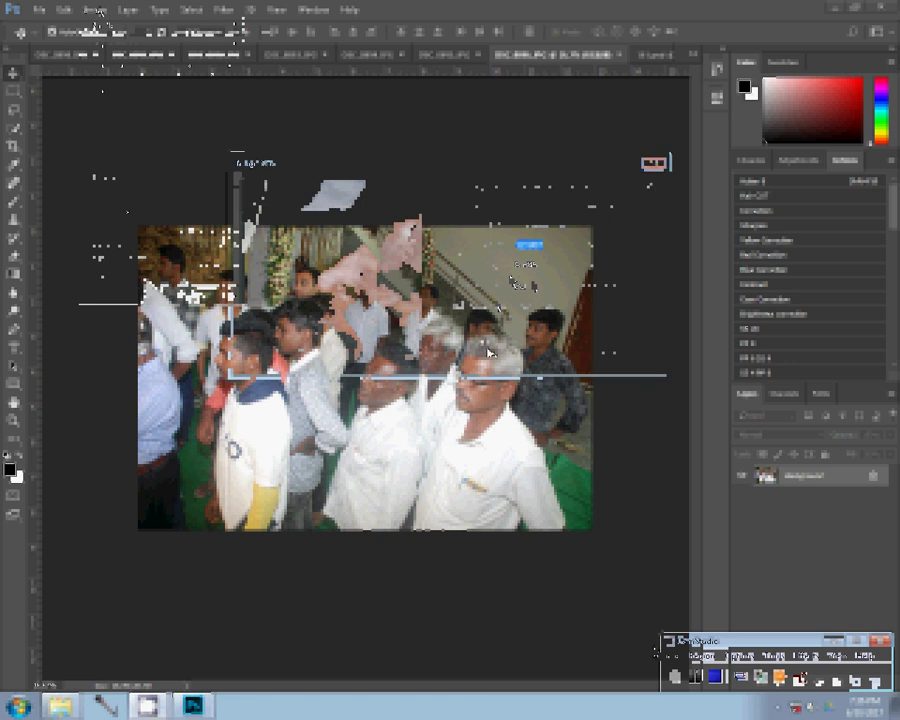
key(Return)
Select and cut the whole group photo, then close its file without saving
click(192, 10)
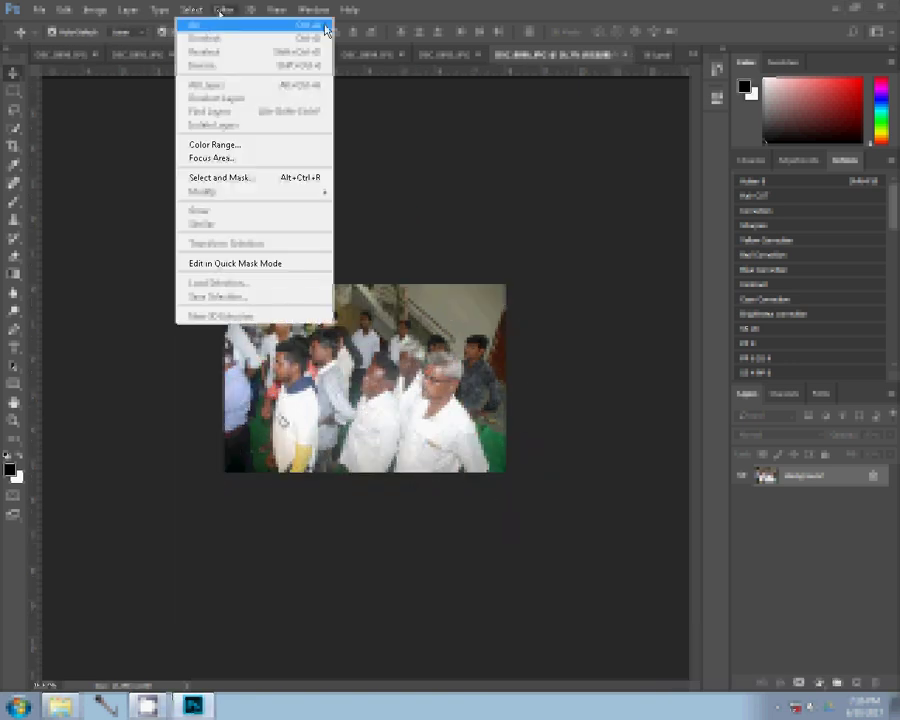
click(64, 12)
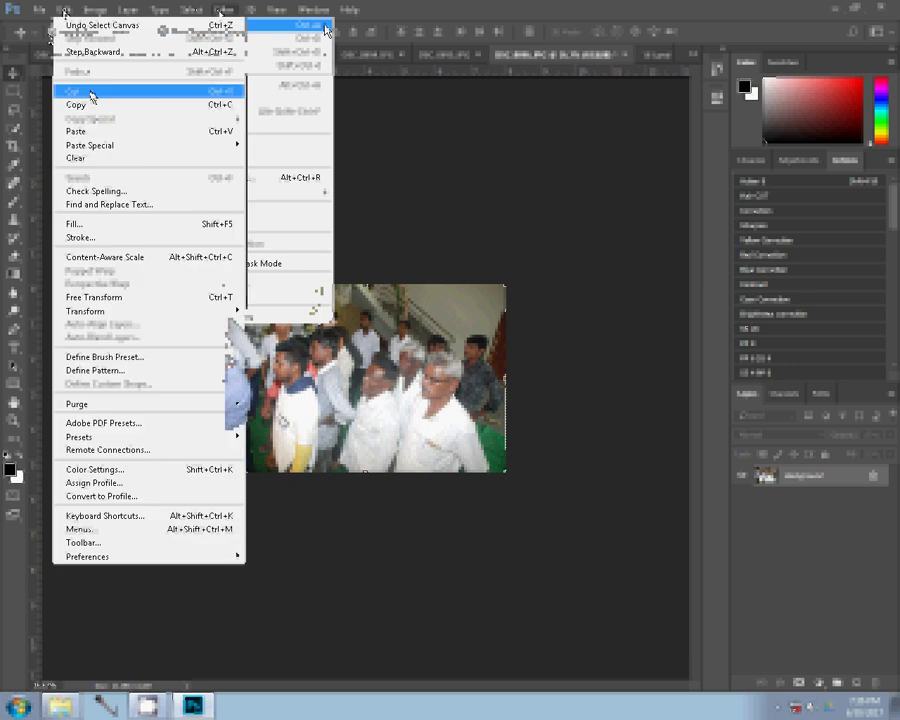
click(220, 92)
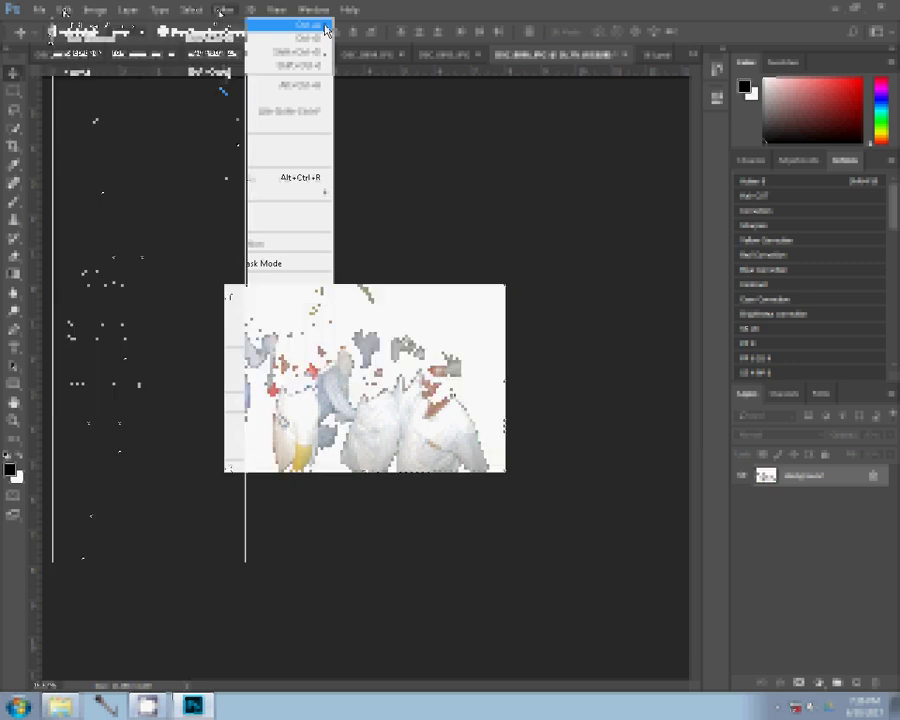
key(ctrl+w)
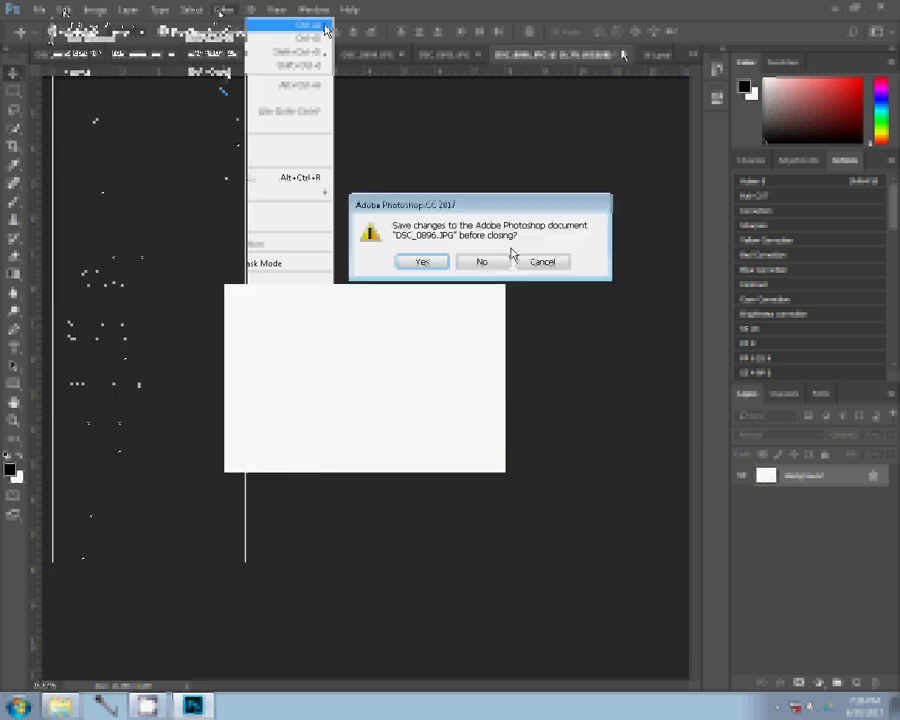
click(485, 262)
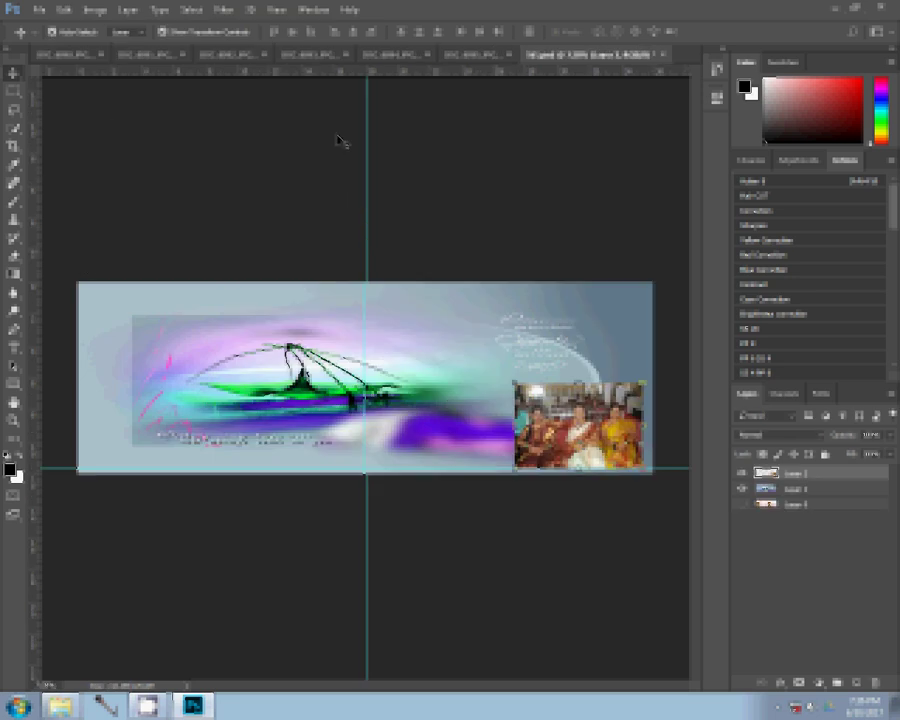
Paste the group photo of men into the album document as a new layer
click(62, 10)
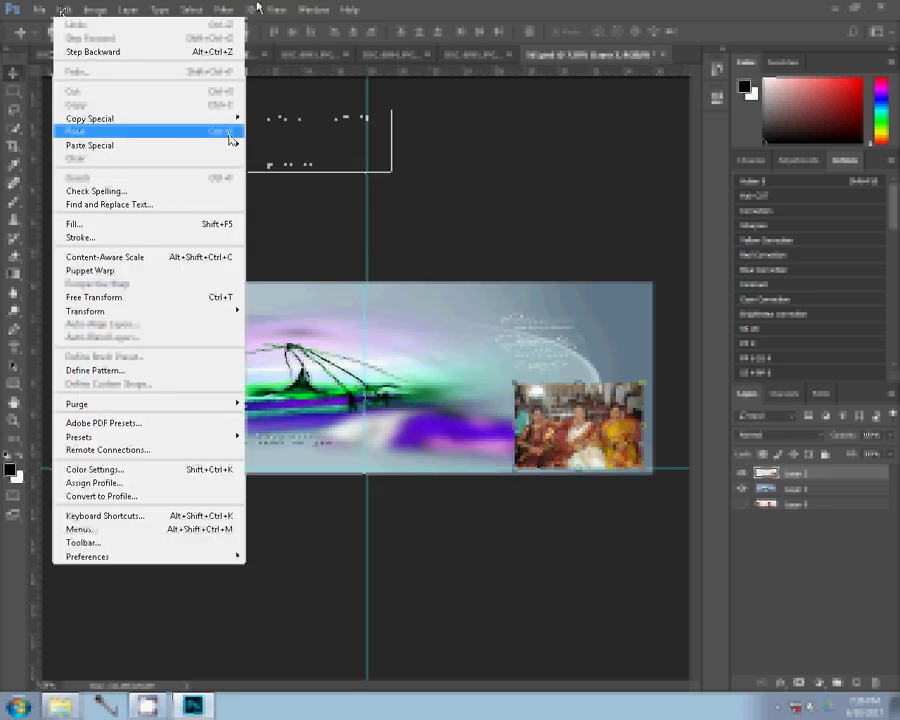
click(230, 138)
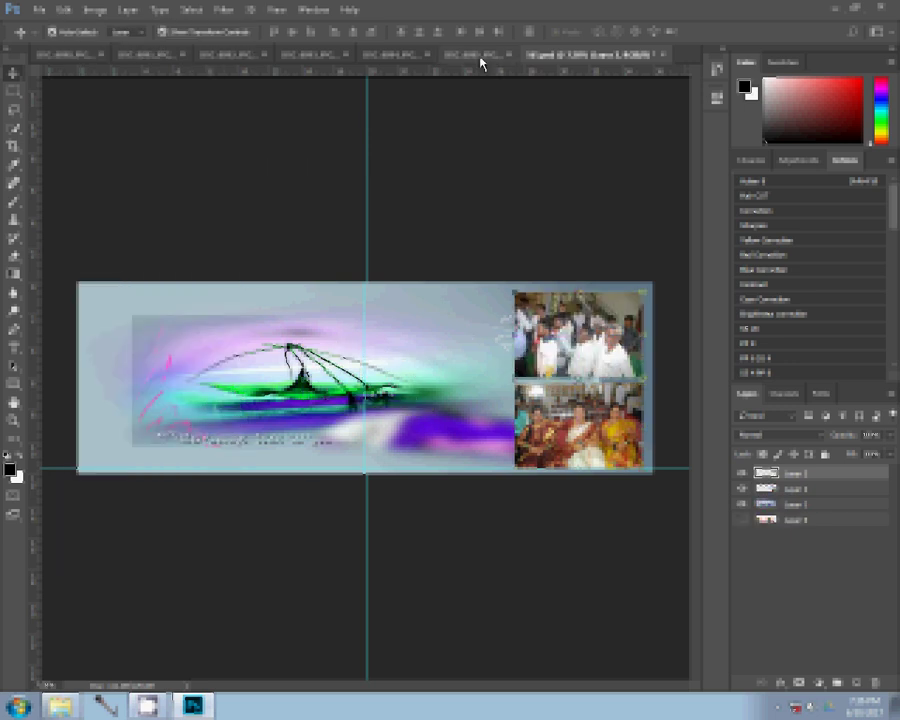
drag(482, 63, 473, 274)
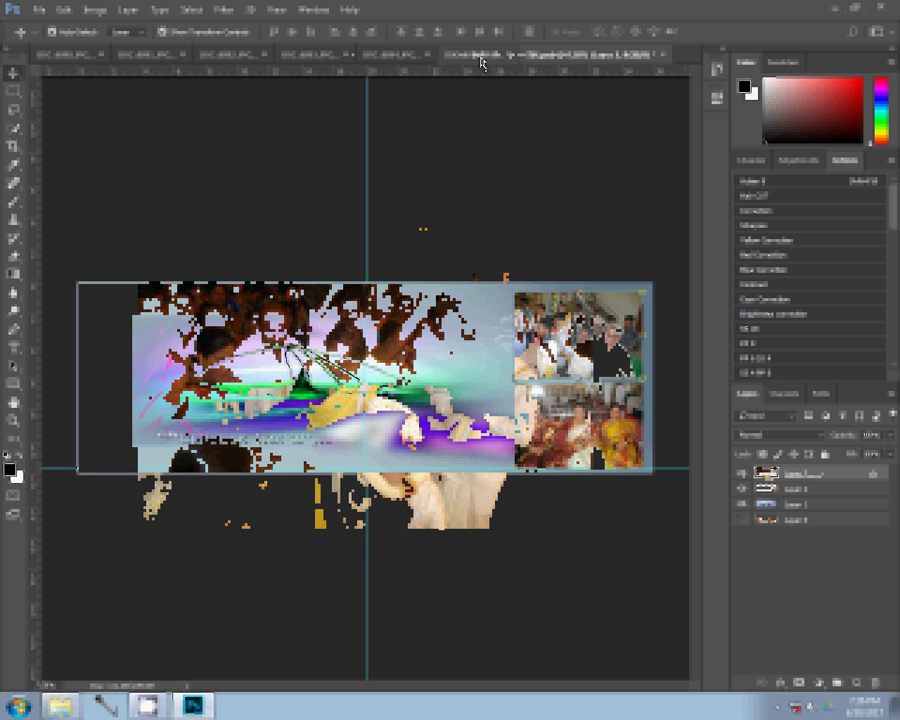
Shrink the wedding crowd photo, cut it whole, and close it without saving
key(ctrl+alt+i)
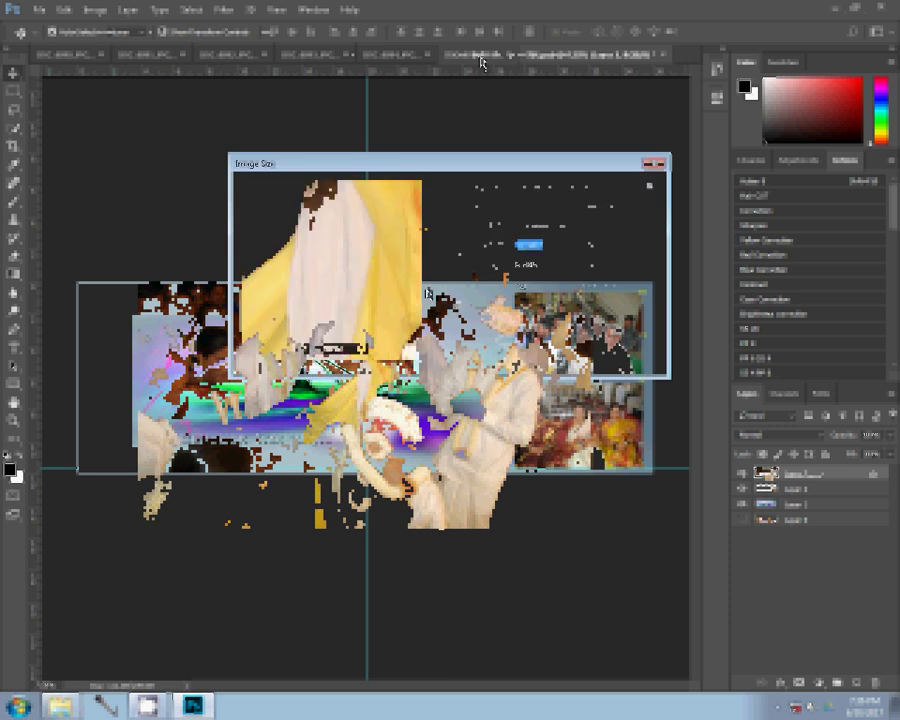
key(Return)
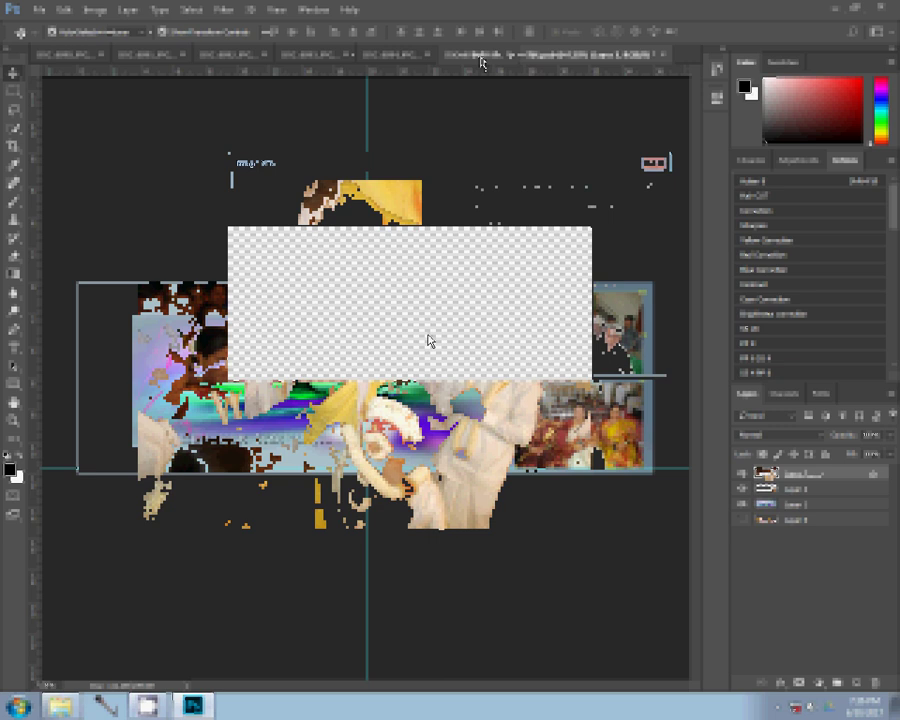
key(ctrl+shift+Tab)
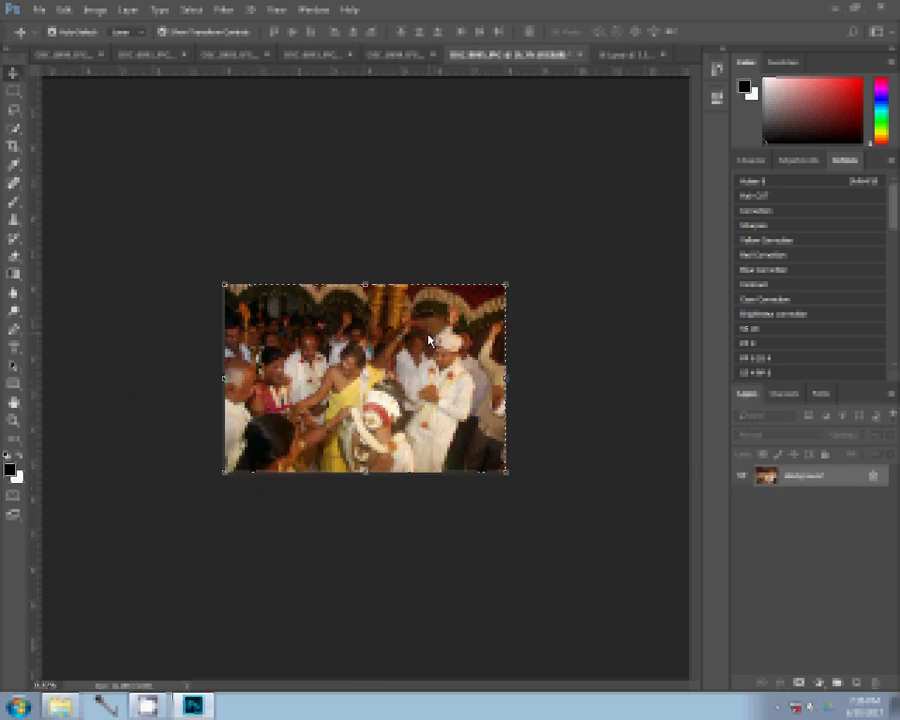
key(ctrl+BackSpace)
key(ctrl+w)
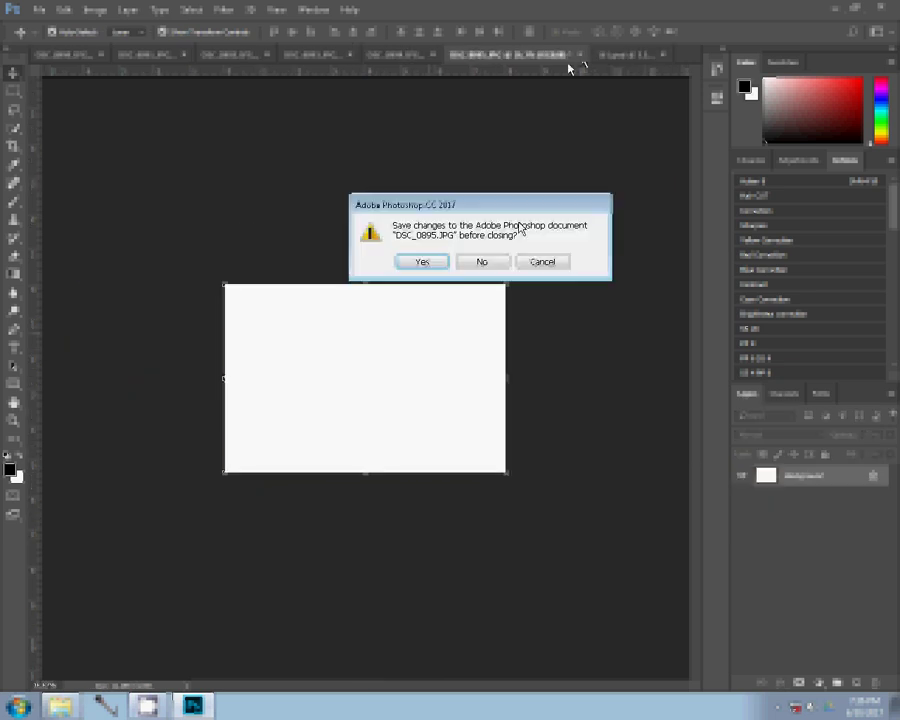
key(n)
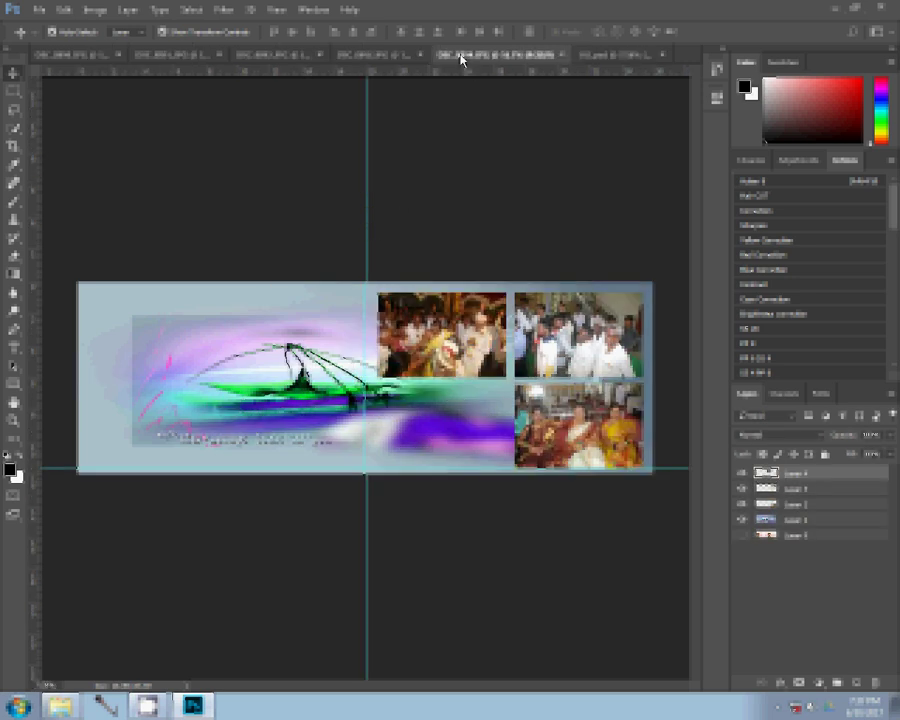
Paste the crowd photo into the spread, then shrink the next photo and close it unsaved
key(ctrl+v)
key(ctrl+alt+i)
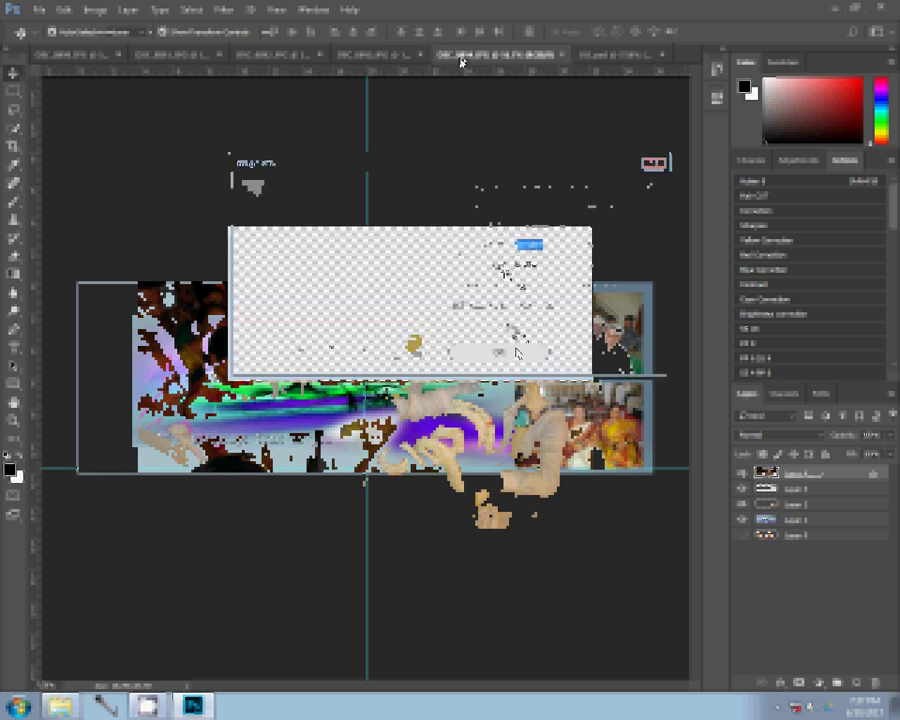
click(516, 352)
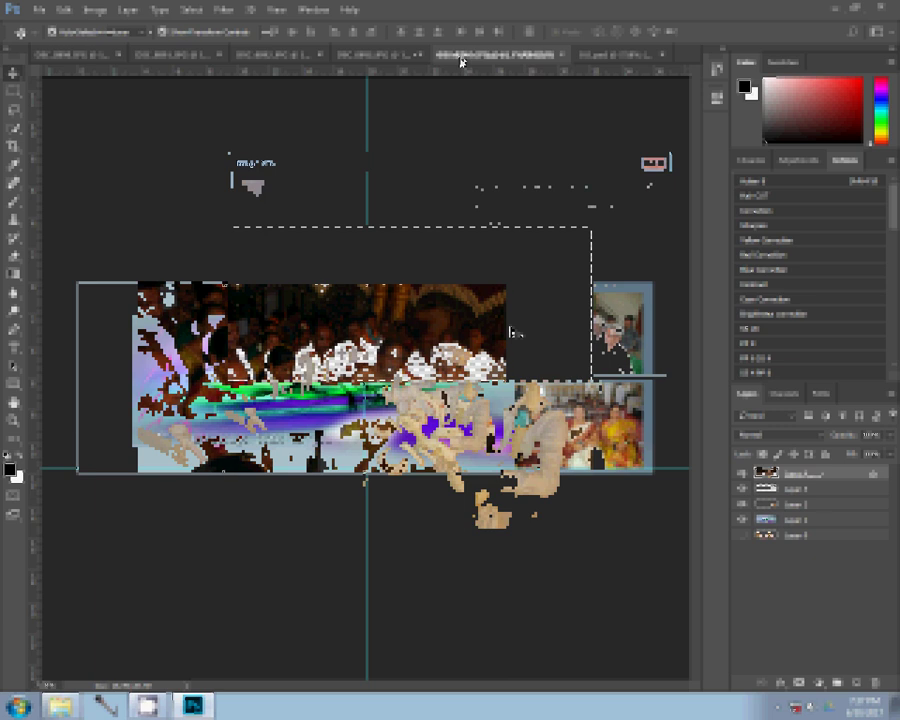
click(561, 55)
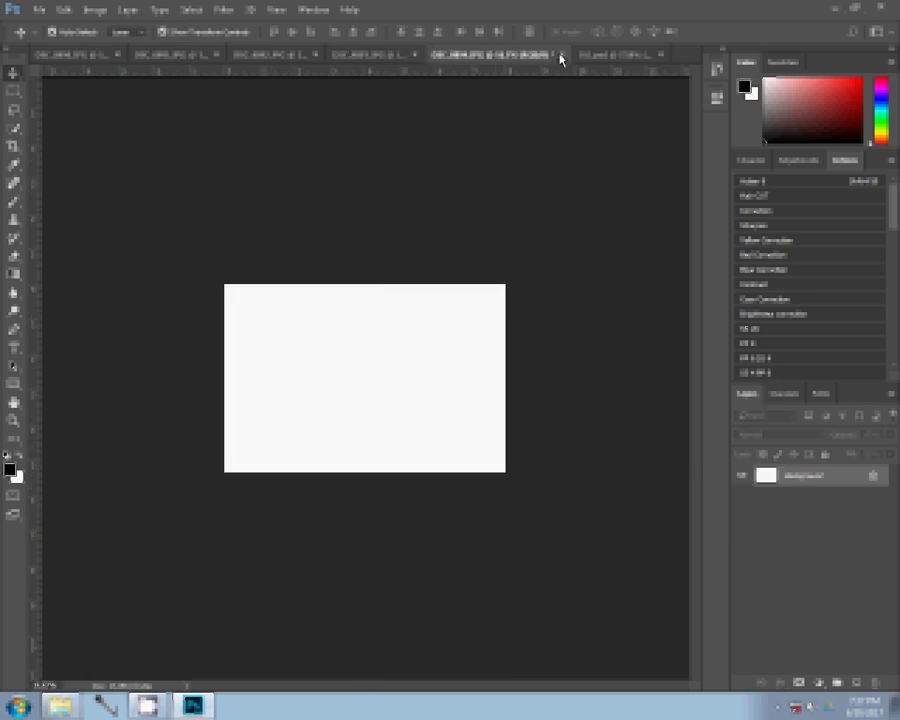
click(492, 266)
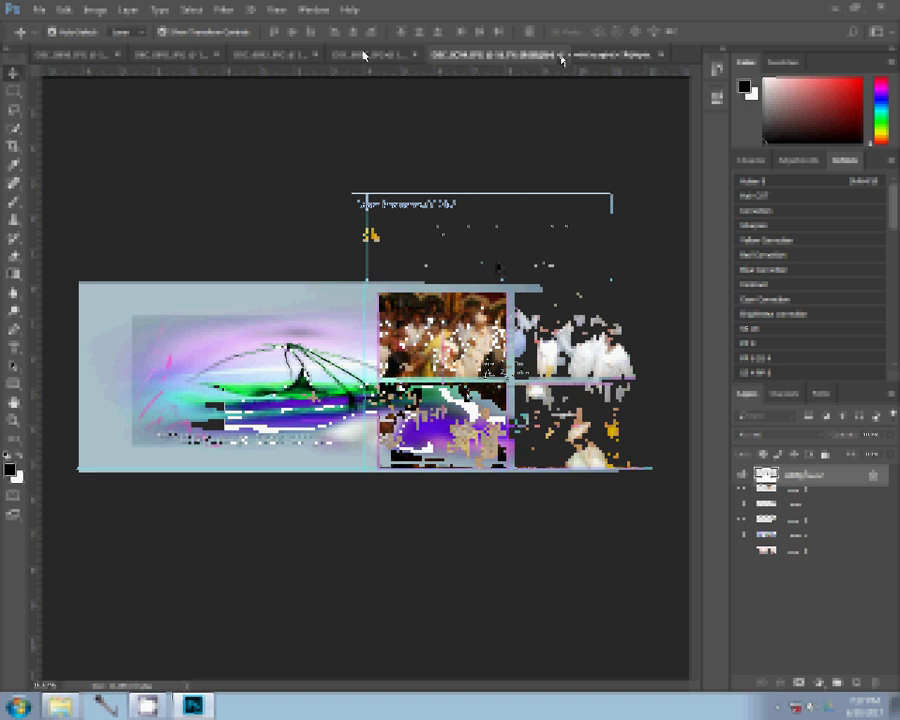
drag(561, 55, 458, 55)
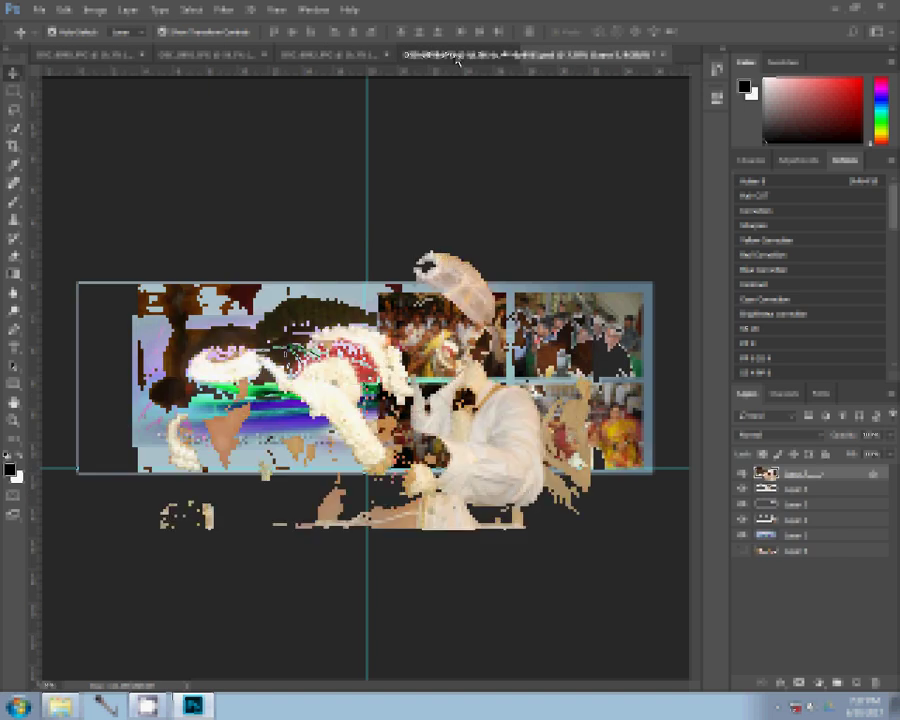
Shrink the next photo, close its file unsaved, and place it in the top-left slot
key(ctrl+alt+i)
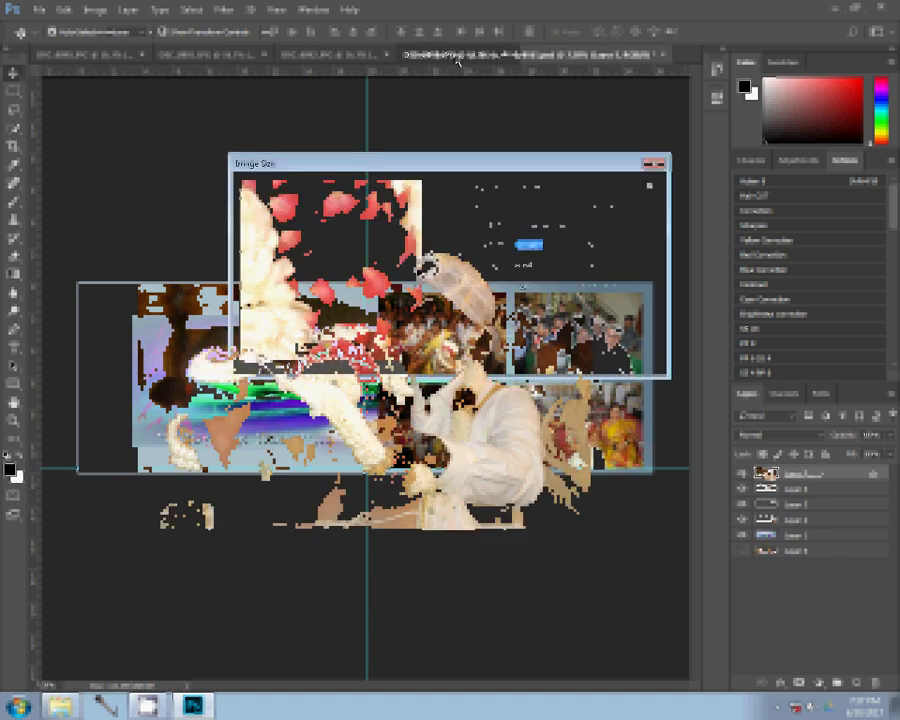
click(512, 350)
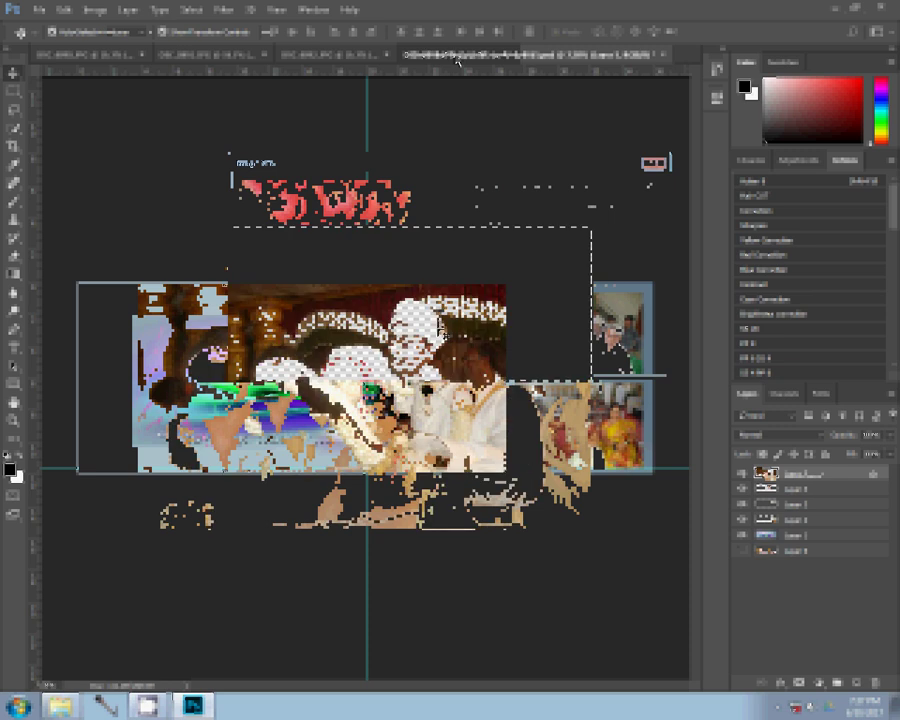
click(537, 56)
key(Escape)
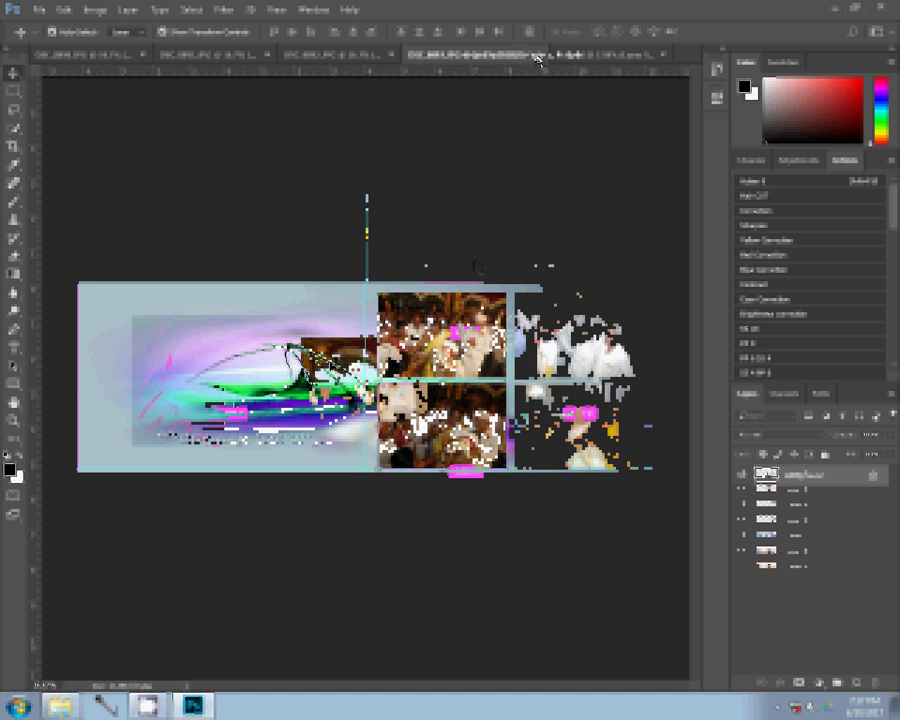
drag(537, 60, 275, 278)
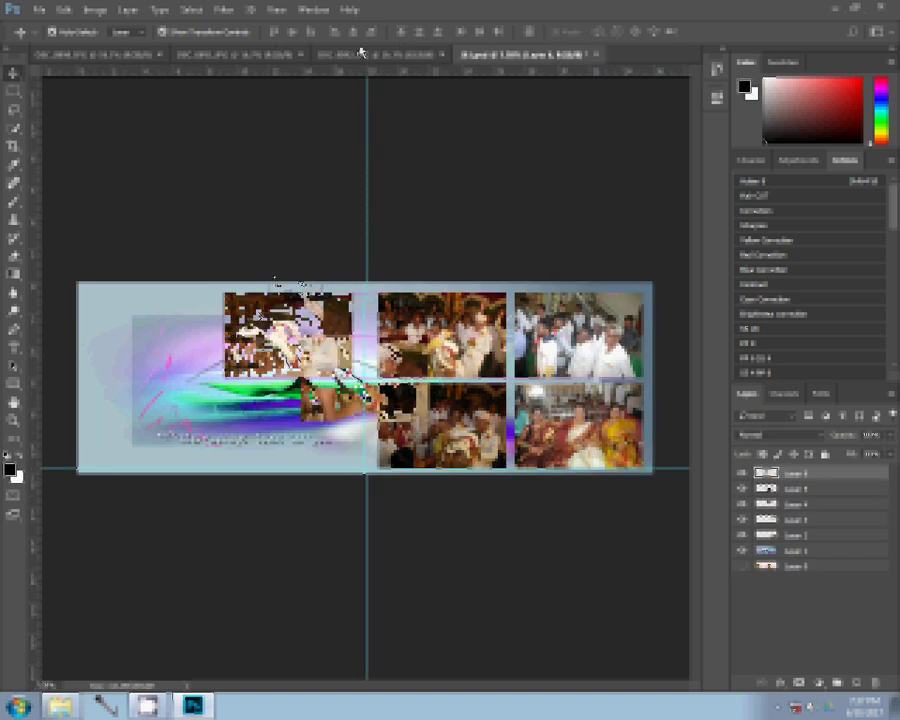
Shrink the bride-and-groom photo, close it unsaved, and position it in the bottom-left slot
drag(362, 54, 363, 218)
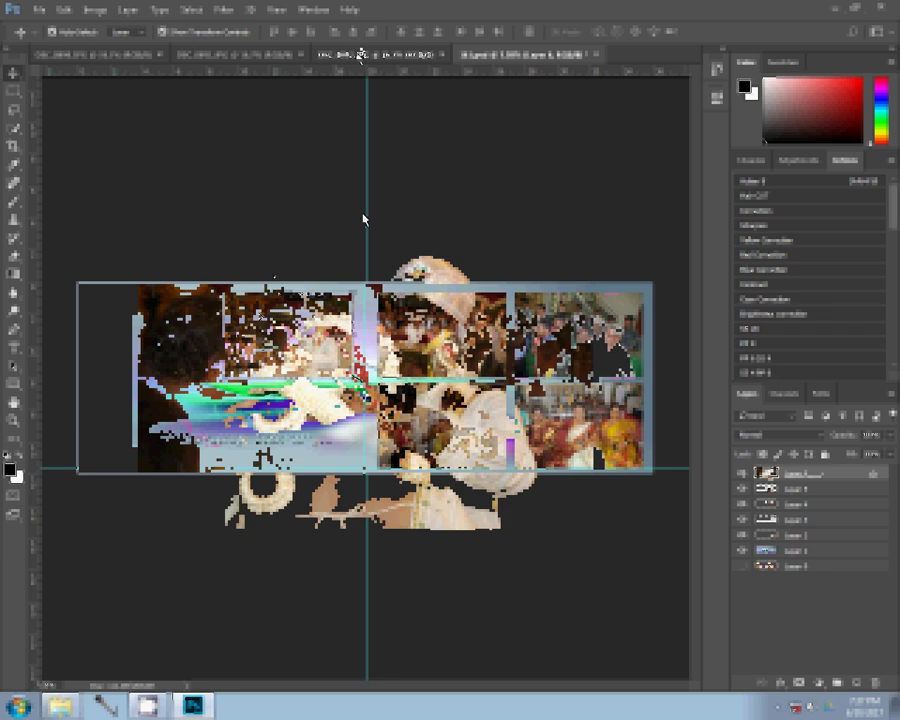
key(ctrl+alt+i)
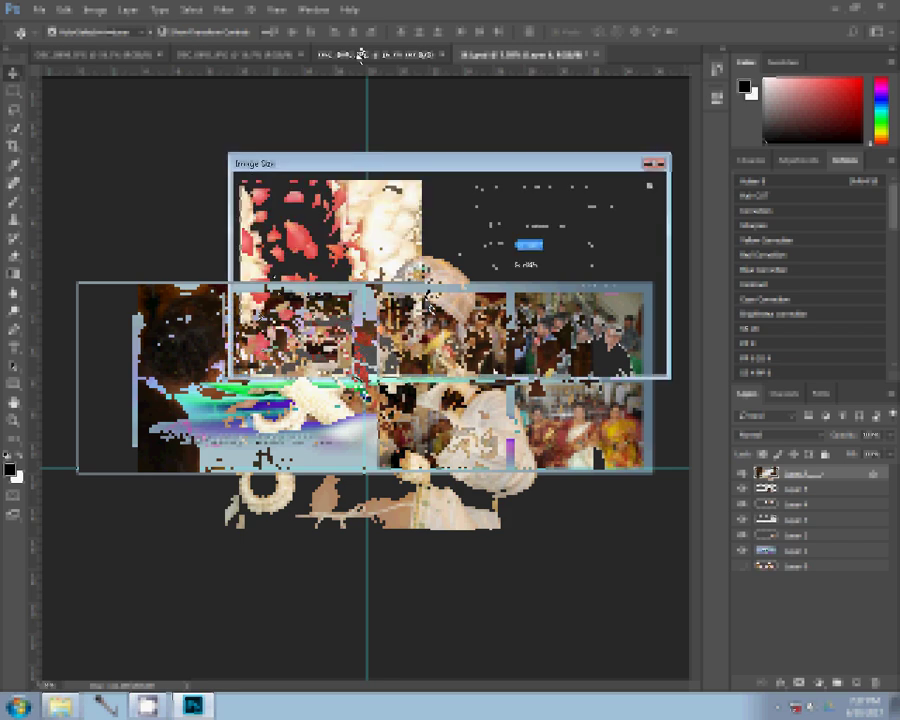
click(343, 331)
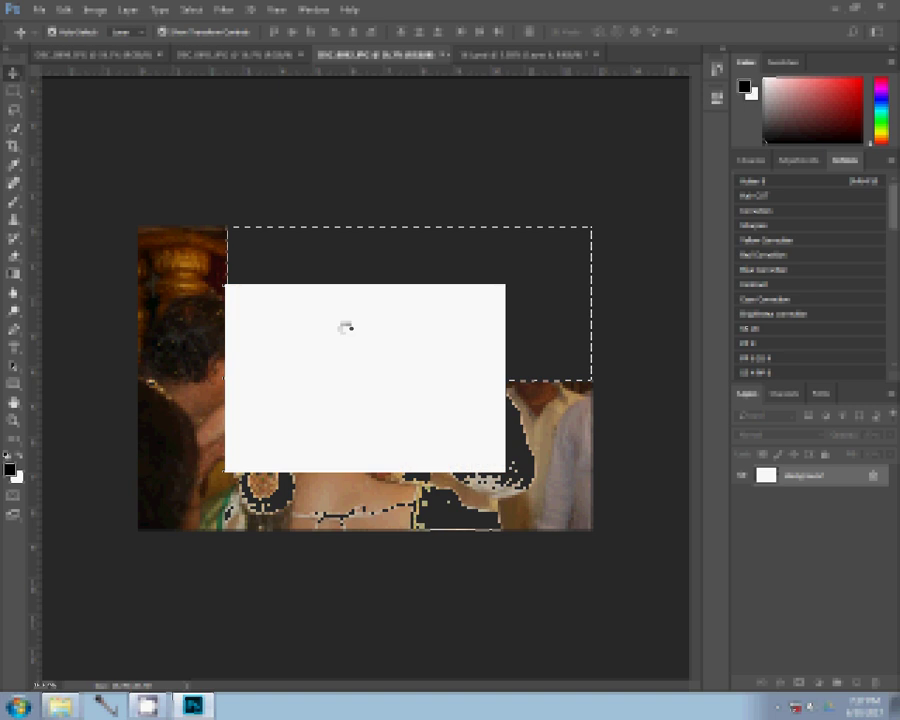
click(443, 54)
key(n)
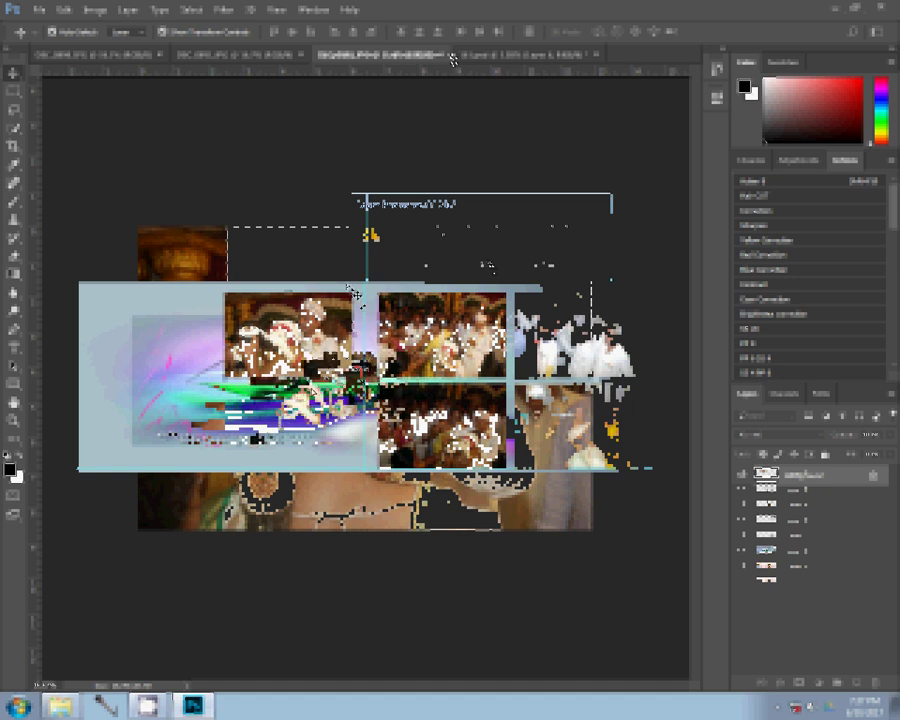
mouse_move(300, 385)
mouse_down()
mouse_move(304, 394)
mouse_move(353, 376)
mouse_up()
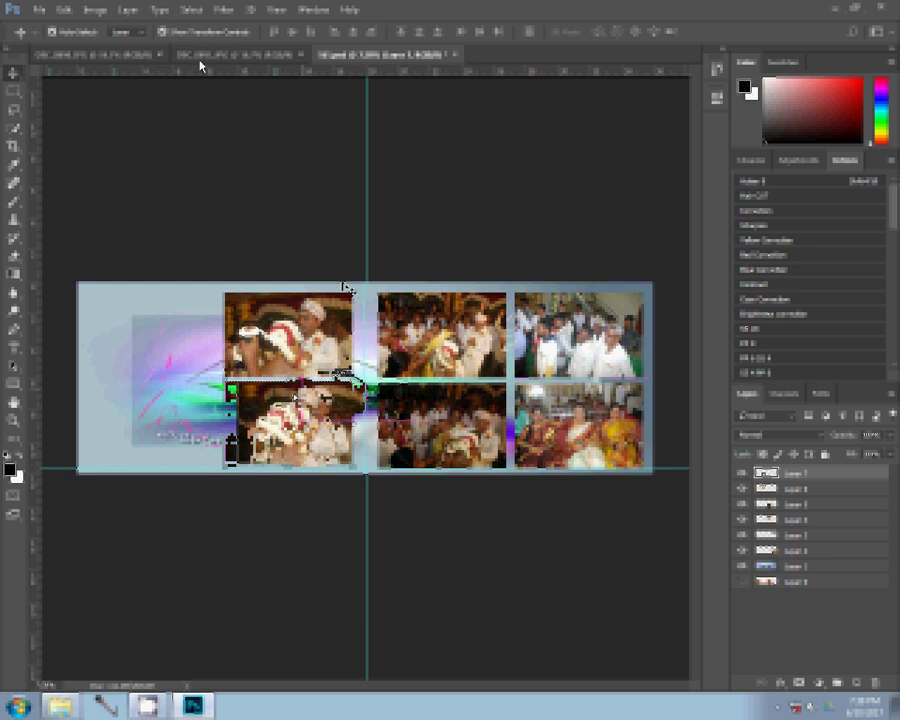
key(ctrl+v)
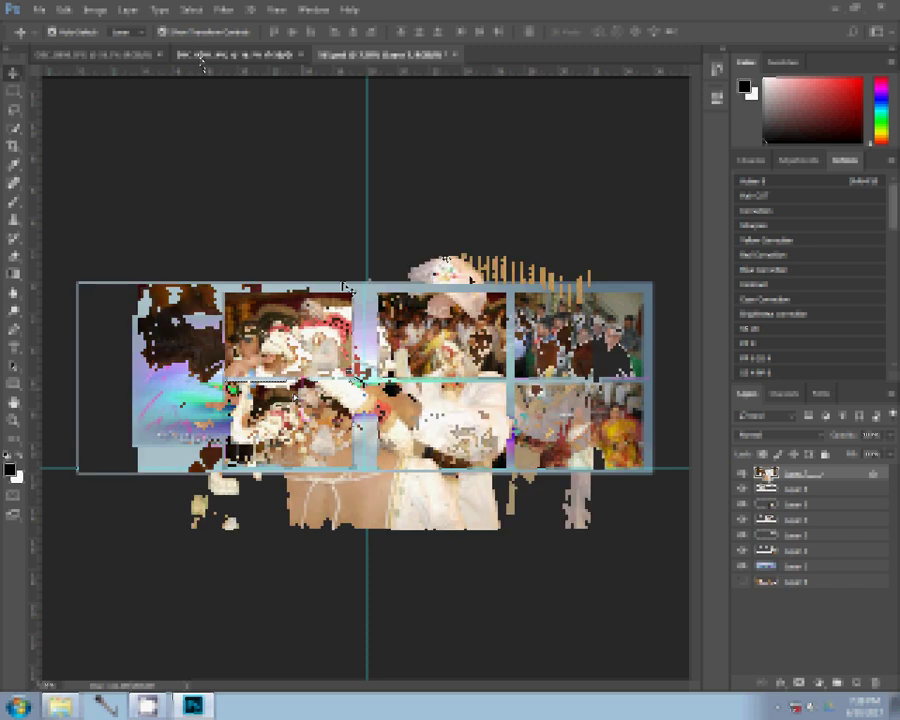
Resize the garland photo to 8 inches wide at 300 pixels per inch
key(ctrl+alt+i)
text(8)
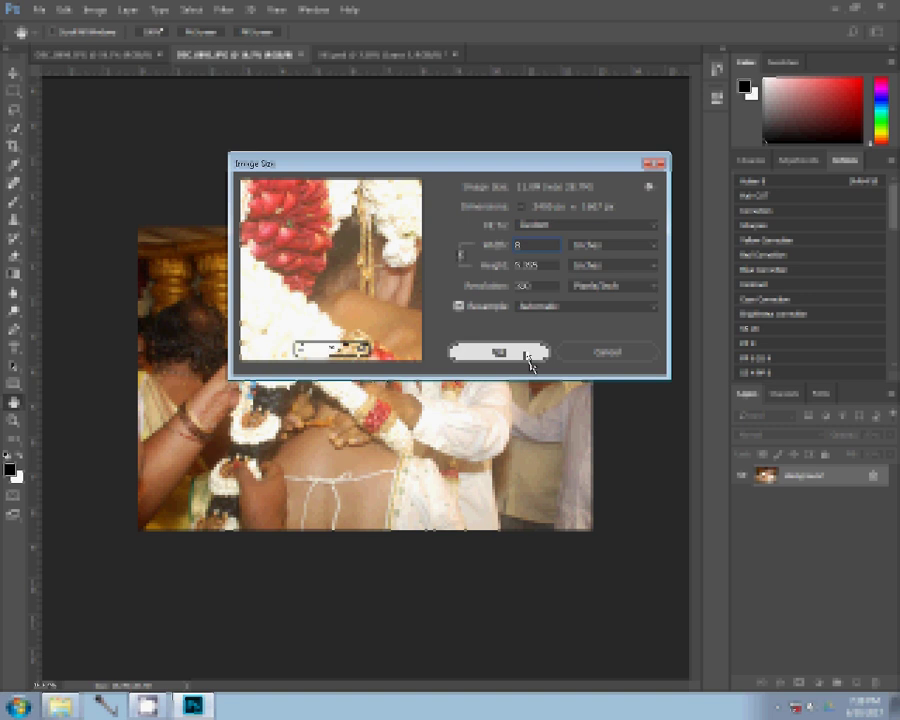
click(527, 354)
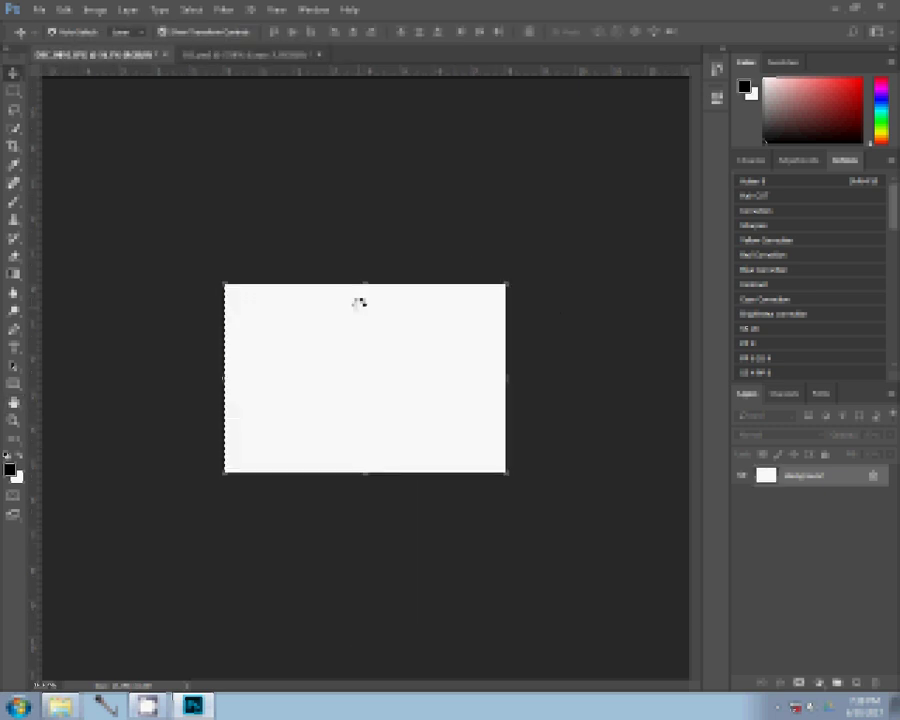
Close the blank DSC_0891.JPG document, discarding its changes
click(164, 55)
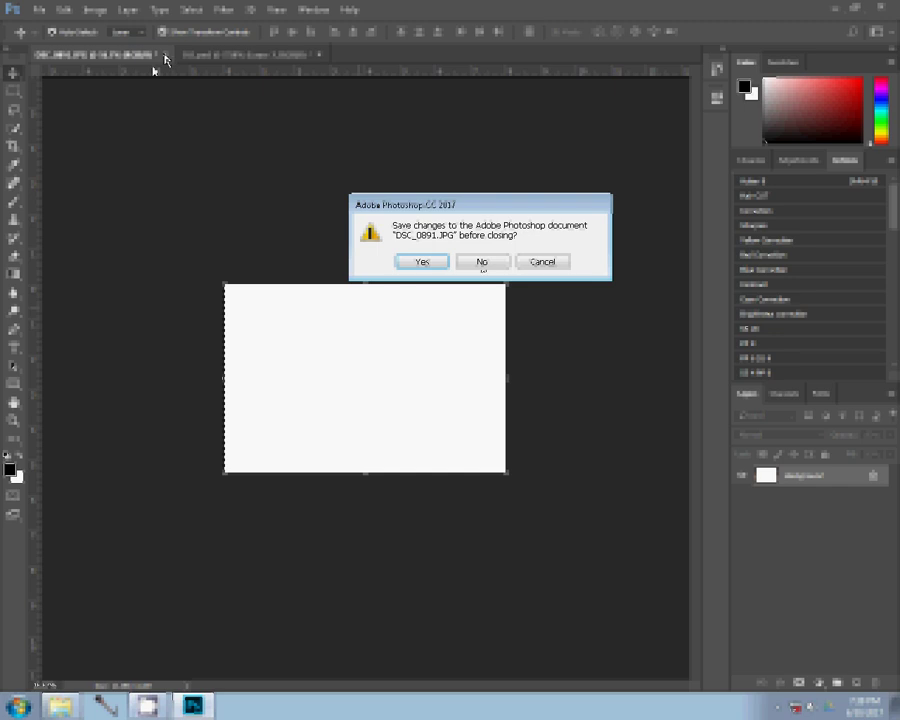
click(482, 262)
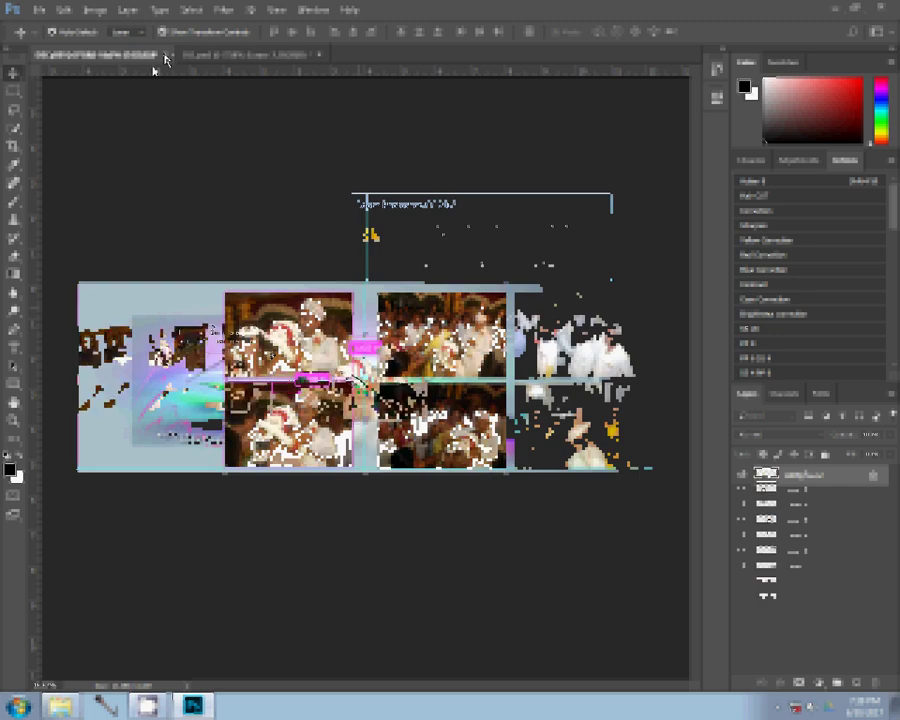
Scale the garland photo over the left page and align another photo against it
click(165, 54)
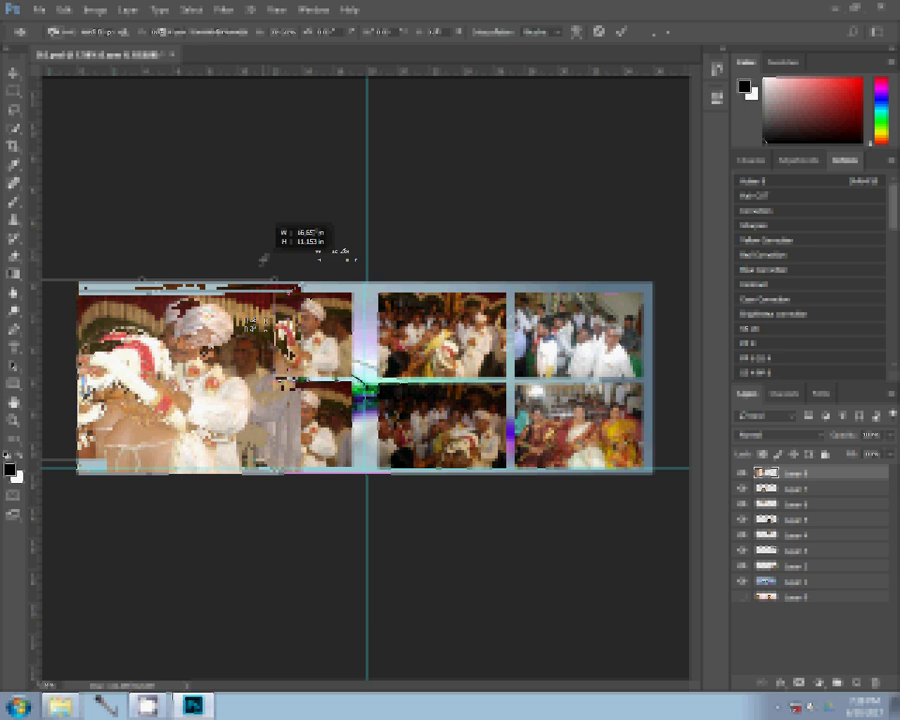
key(Return)
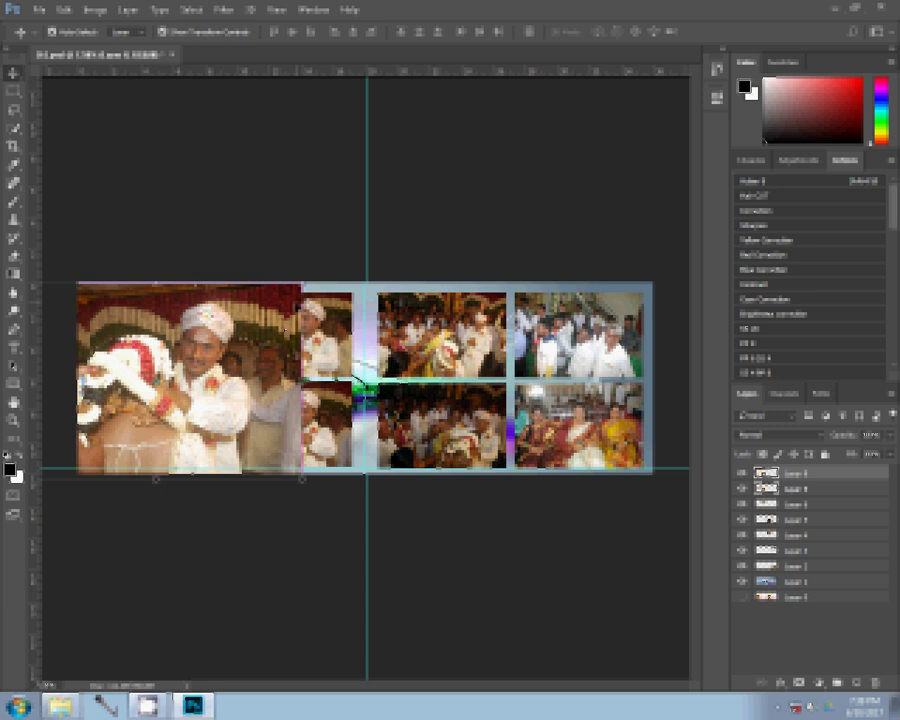
drag(330, 390, 265, 395)
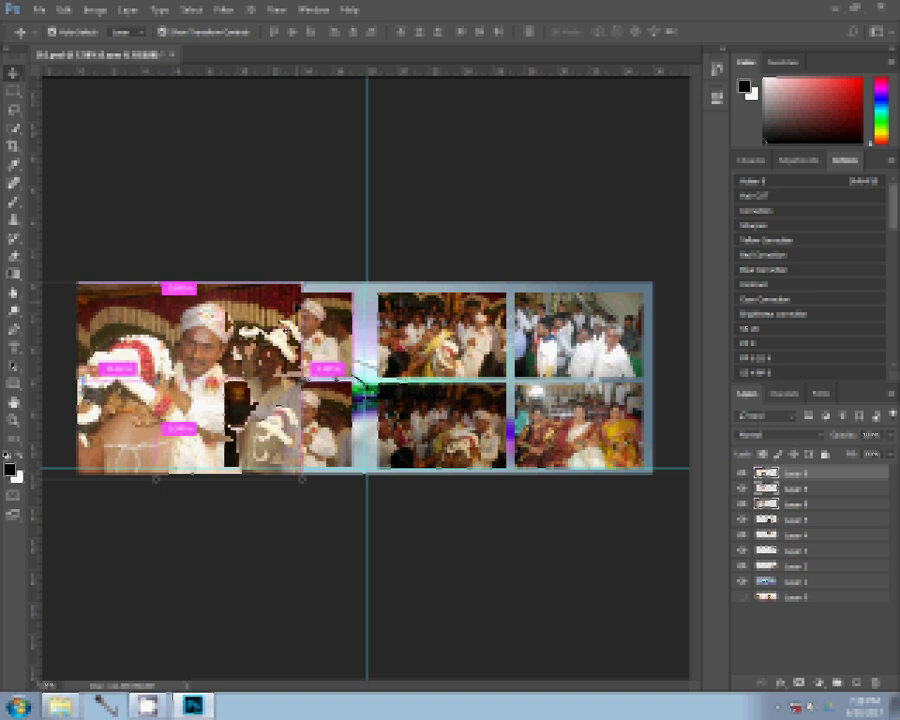
drag(355, 379, 368, 335)
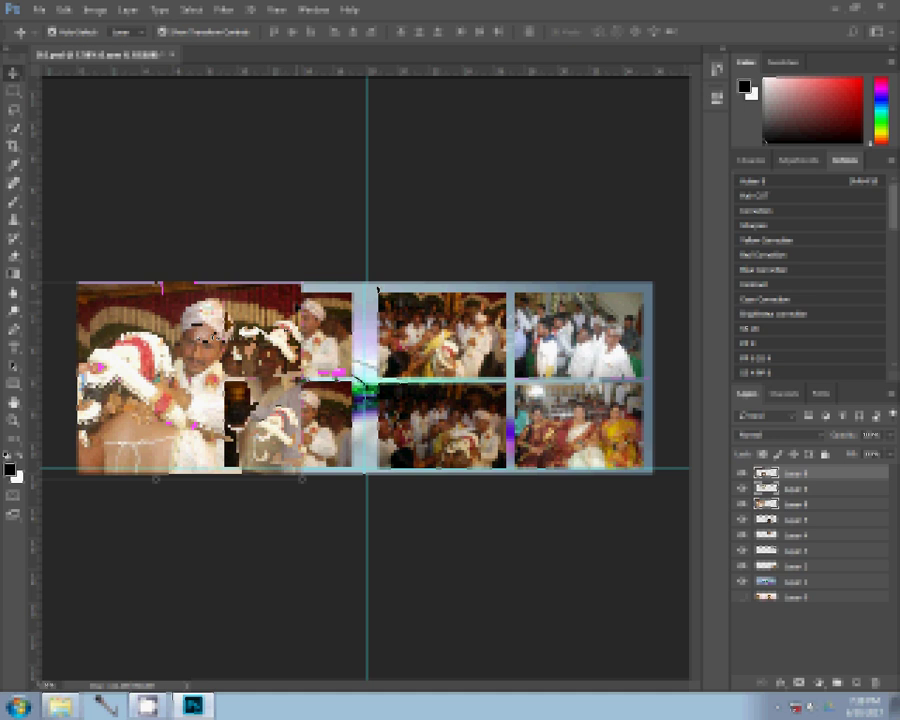
key(e)
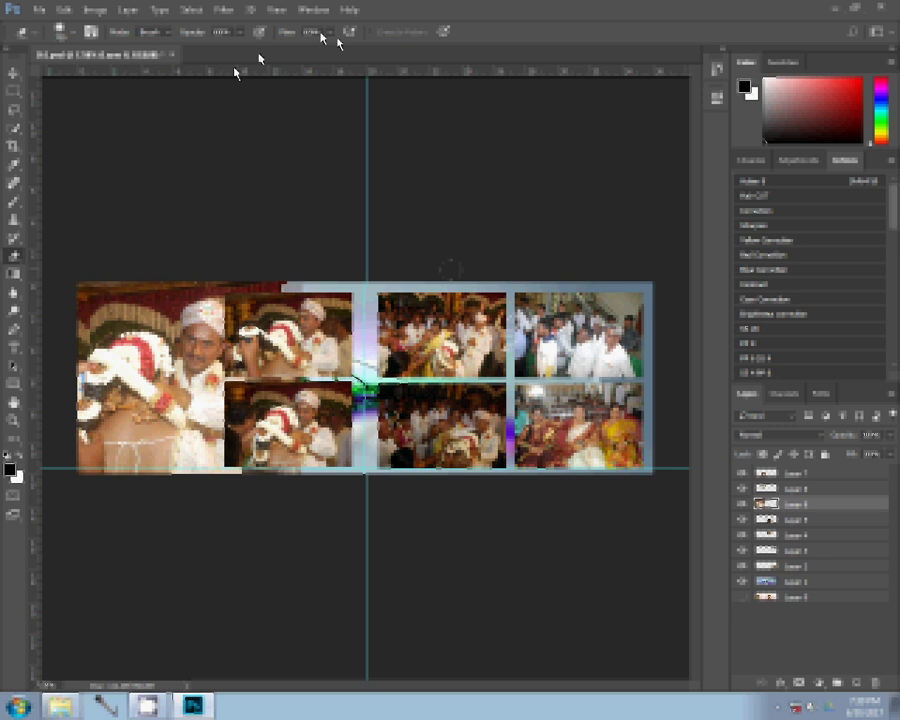
Erase the garland photo's overlapping edge at lower flow, then enlarge the top-middle photo
click(320, 32)
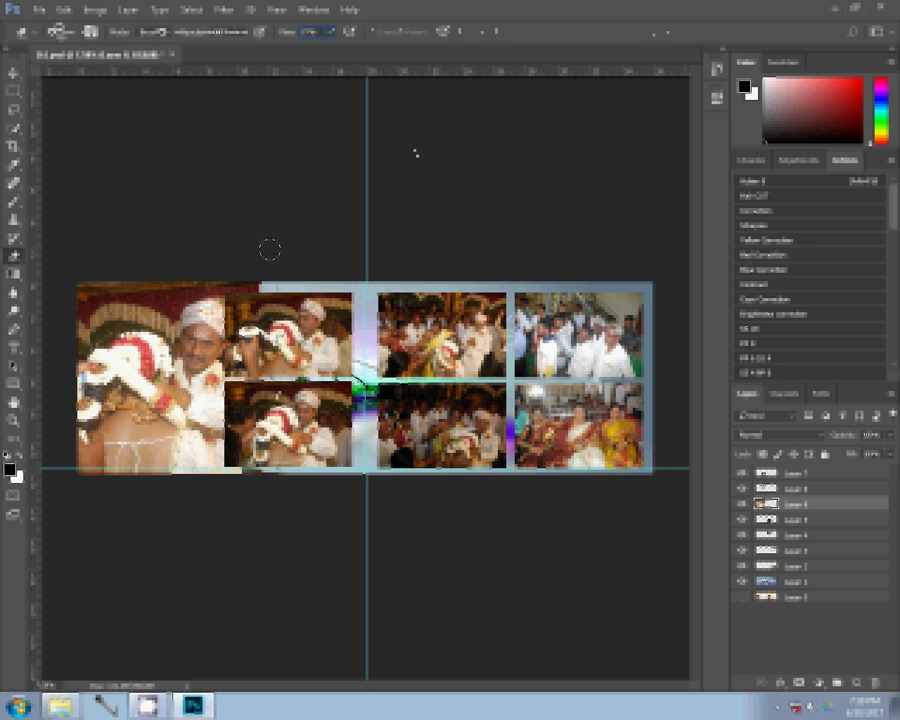
drag(280, 338, 305, 310)
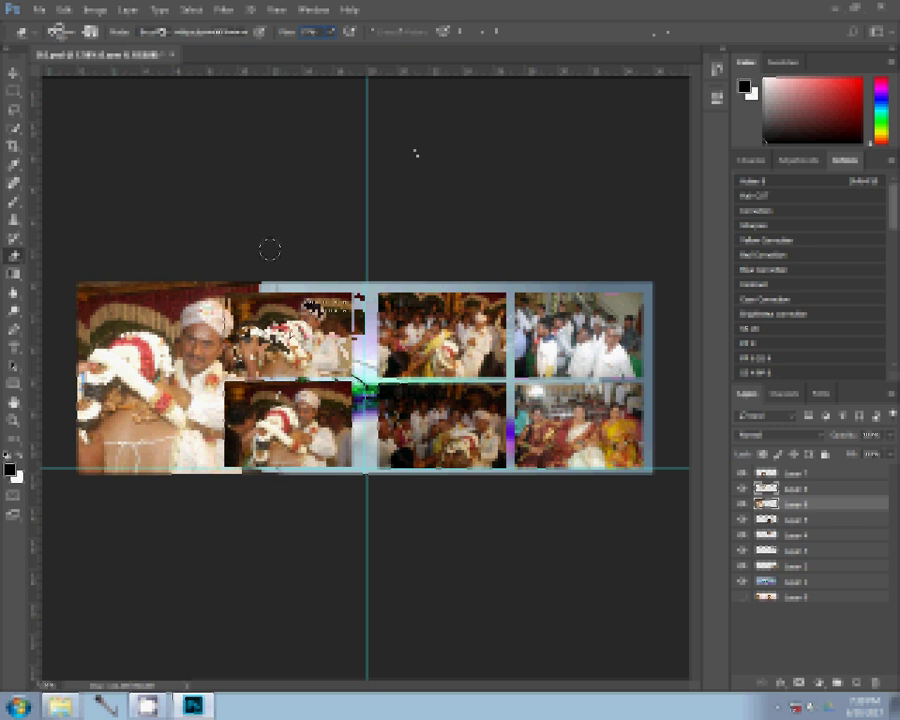
key(v)
click(358, 288)
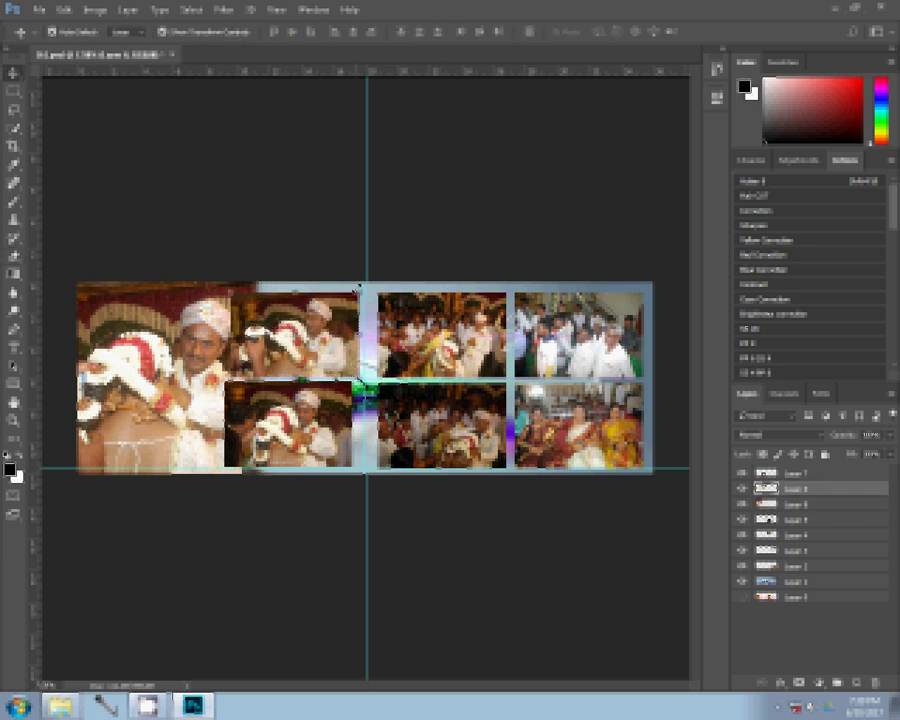
drag(358, 288, 353, 291)
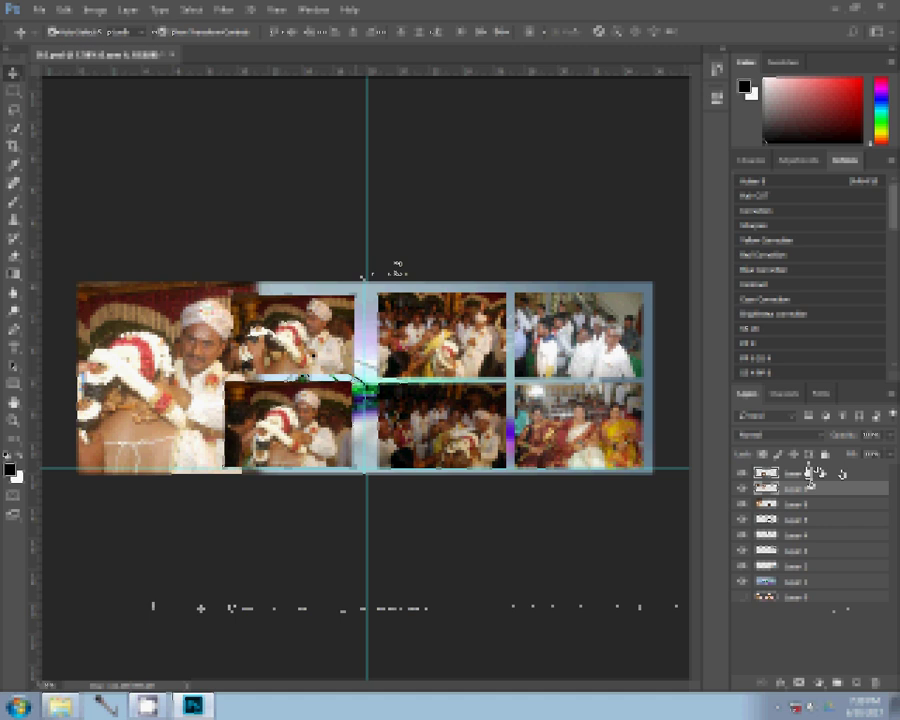
Reorder the photo layers and merge the selected ones, cutting the stack from eight layers to five
mouse_move(810, 478)
mouse_down()
mouse_move(812, 507)
mouse_move(811, 492)
mouse_up()
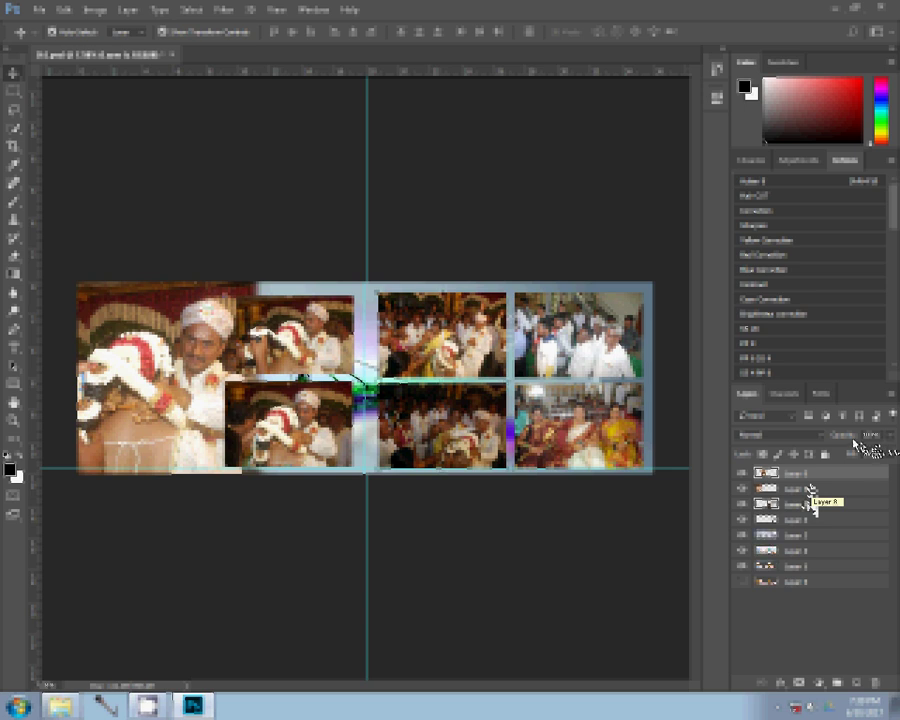
key(ctrl+e)
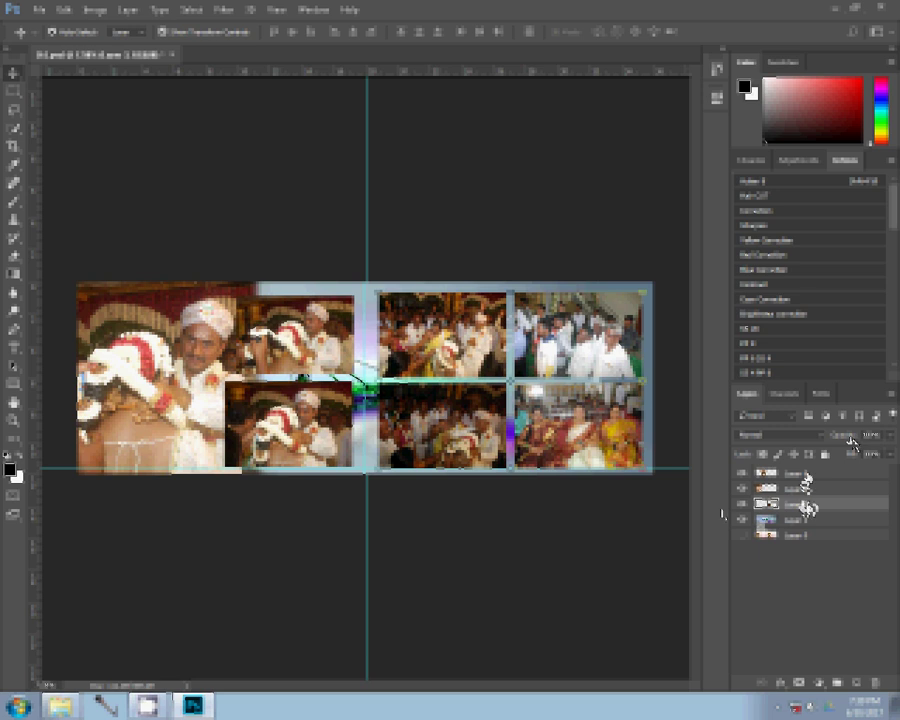
Add a Stroke layer style with a red-to-green gradient fill to the merged photo layer
right_click(758, 505)
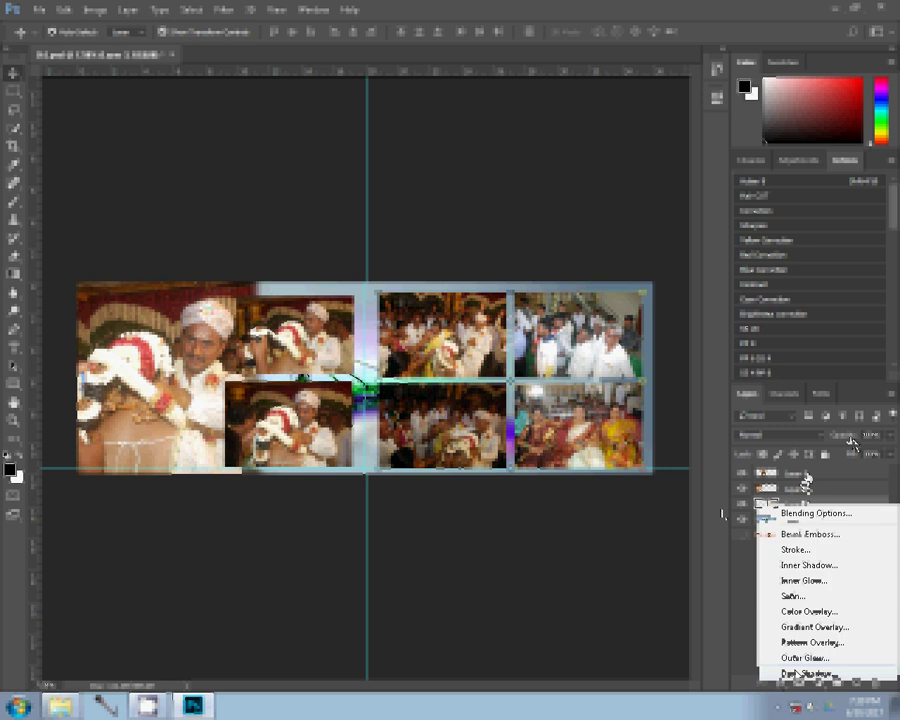
click(800, 550)
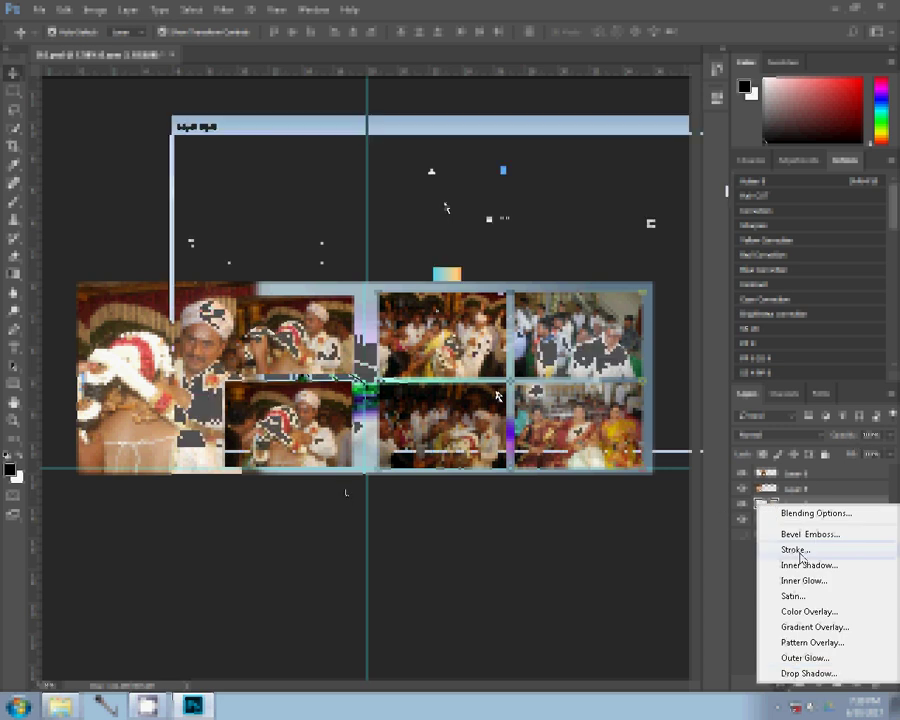
click(460, 274)
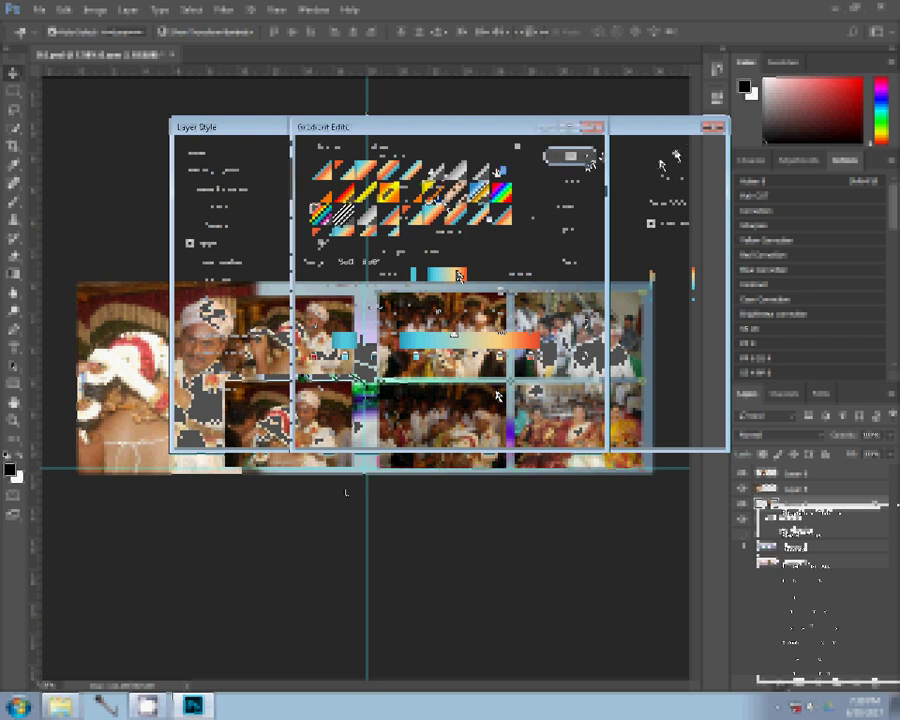
click(580, 158)
click(672, 153)
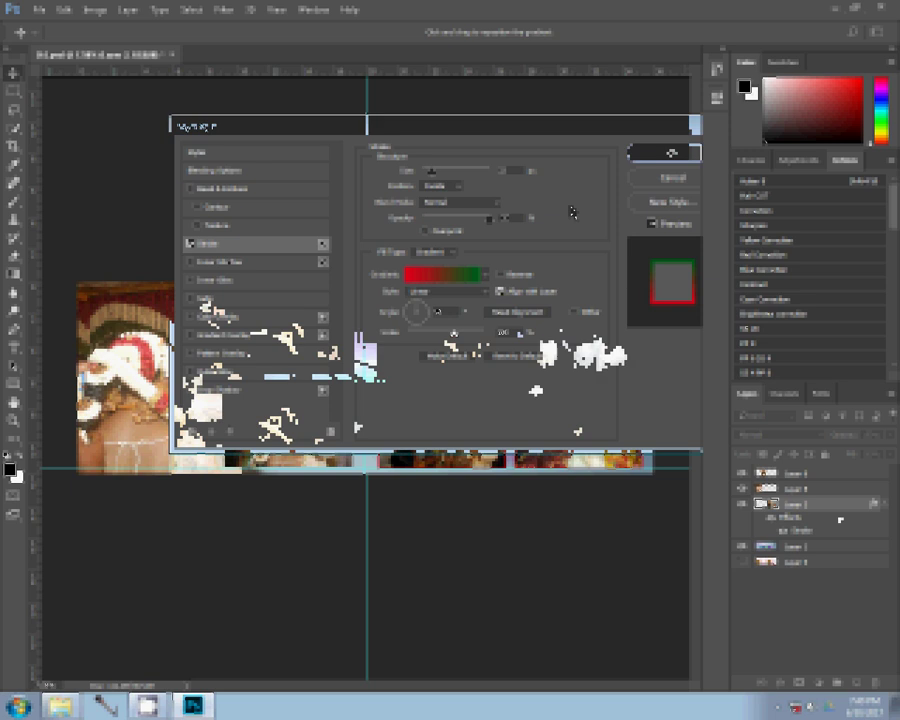
Copy the stroke style onto another photo layer, then nudge the two middle-left photos slightly right
right_click(852, 508)
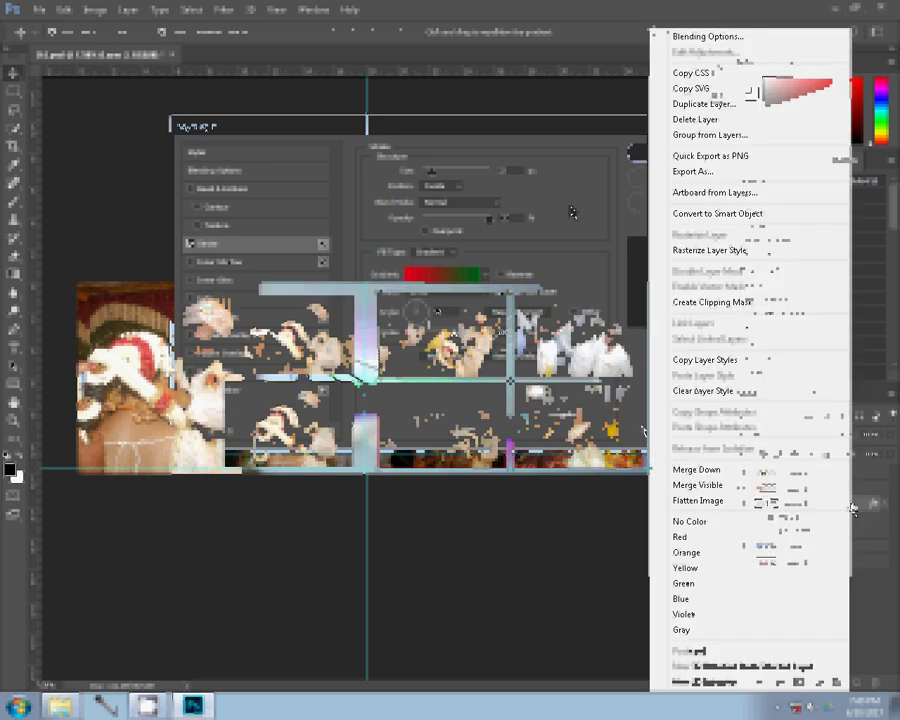
click(705, 359)
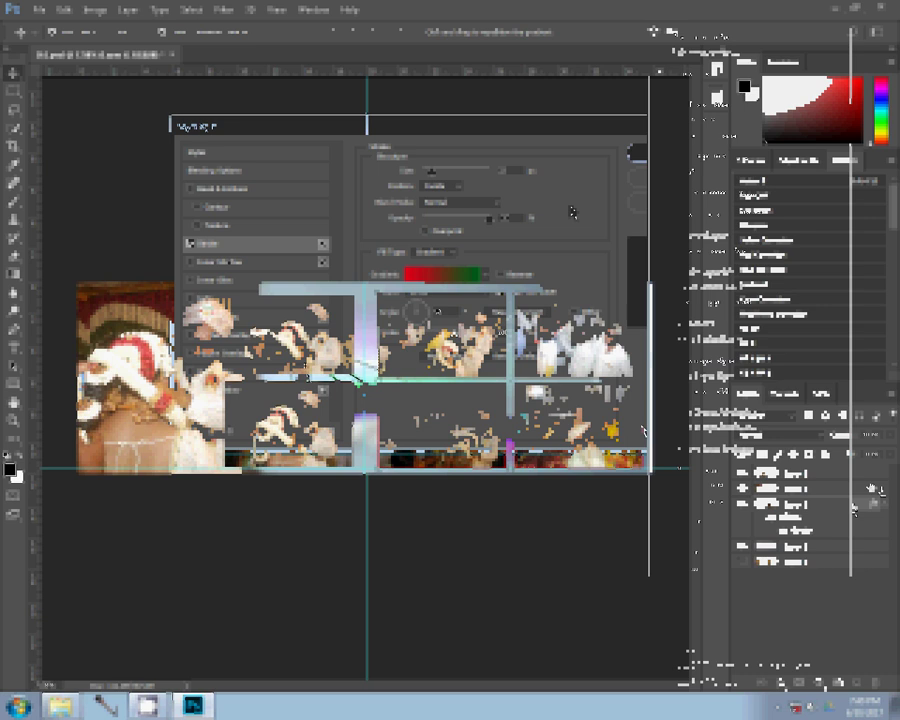
right_click(867, 484)
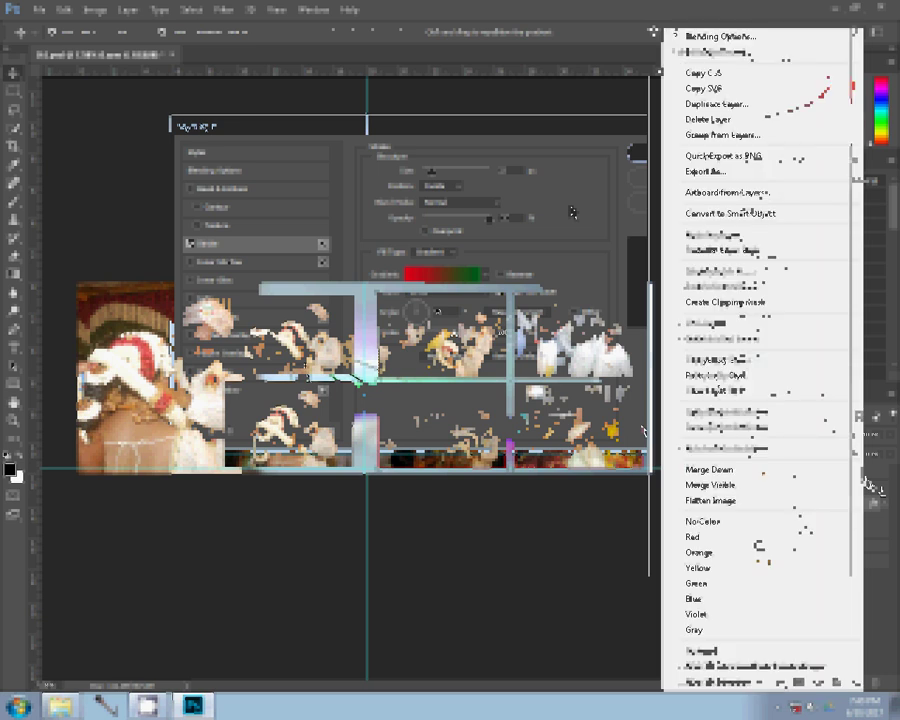
click(869, 484)
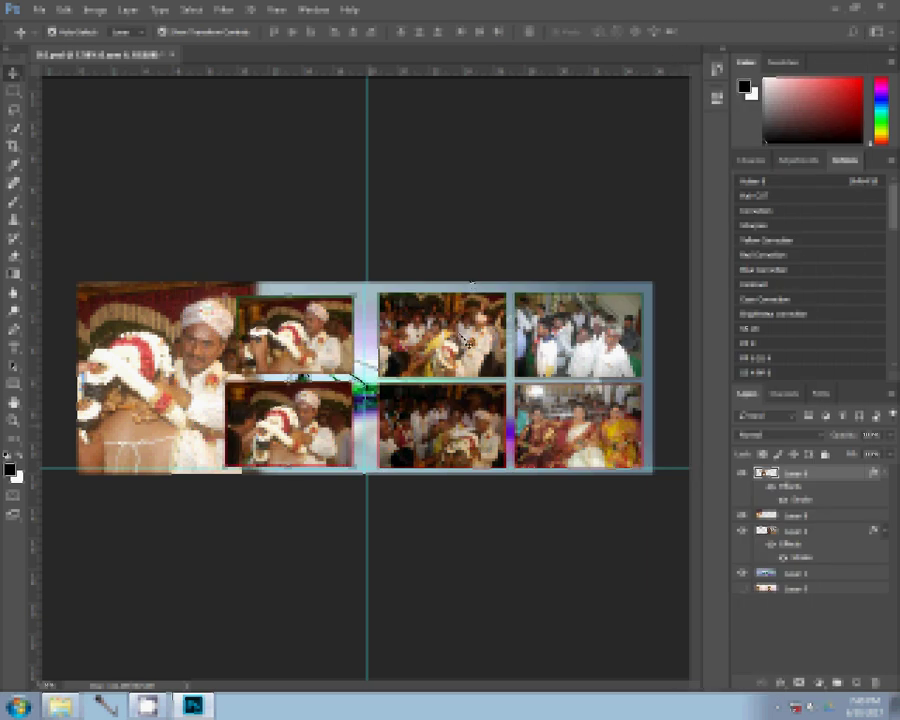
drag(292, 340, 296, 340)
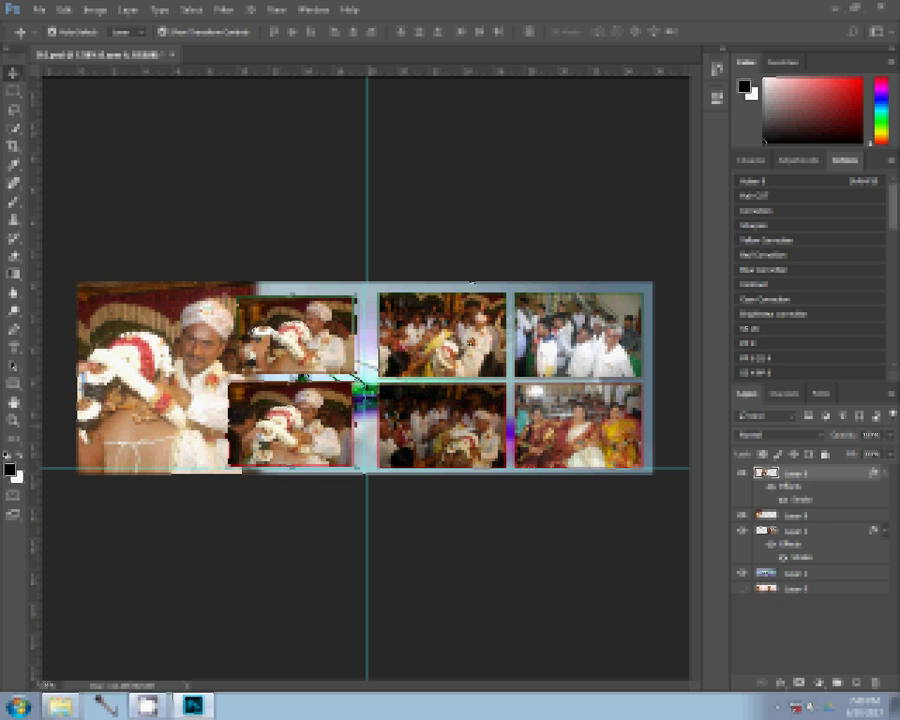
drag(296, 400, 299, 400)
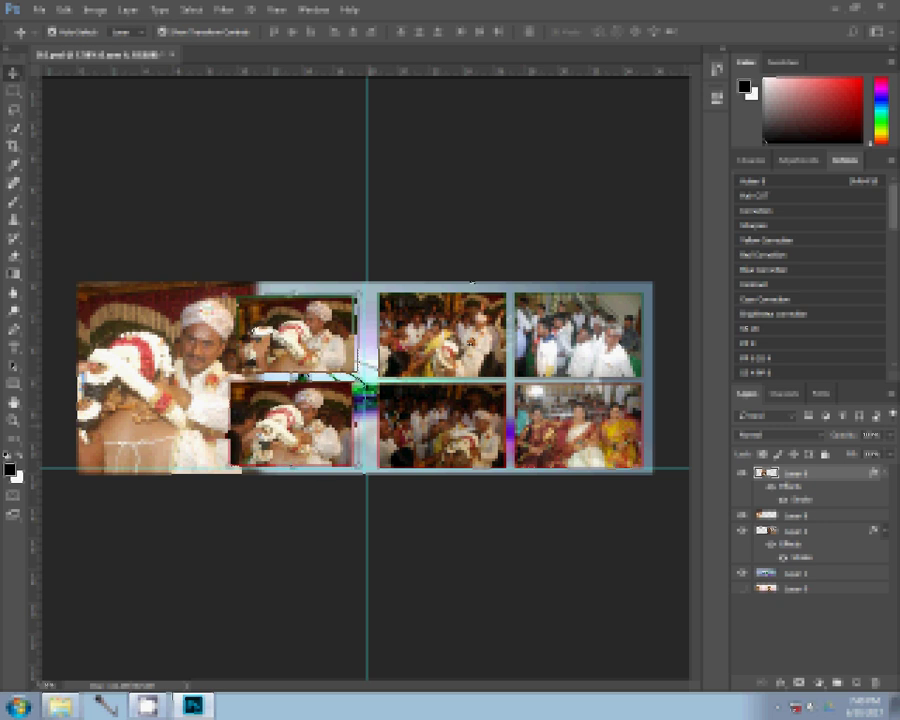
Save the spread as '162' in Photoshop (*.PSD) format, accepting the default format options
click(37, 10)
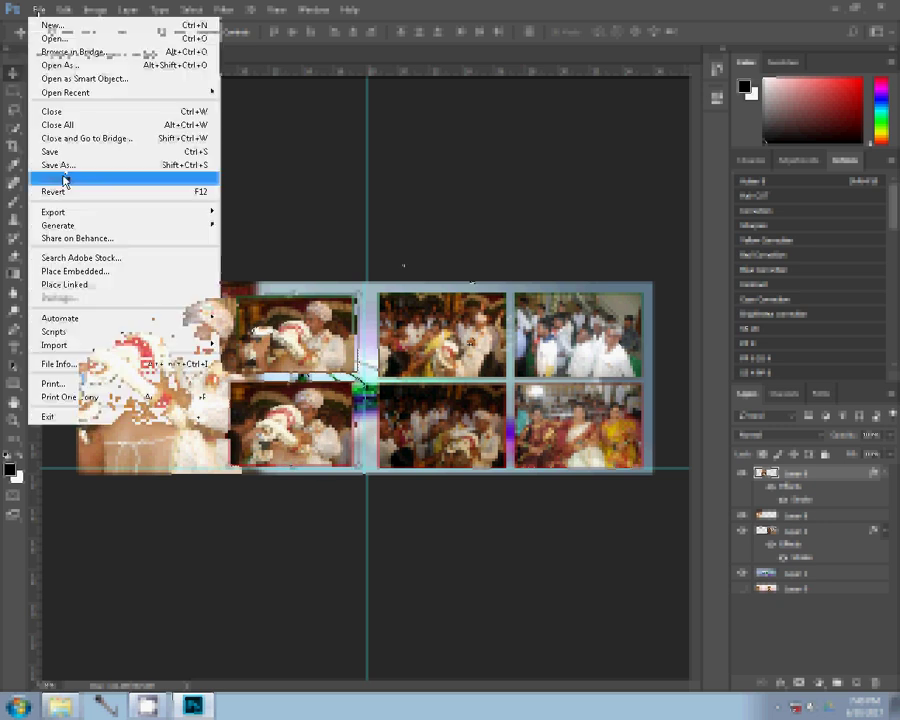
click(62, 174)
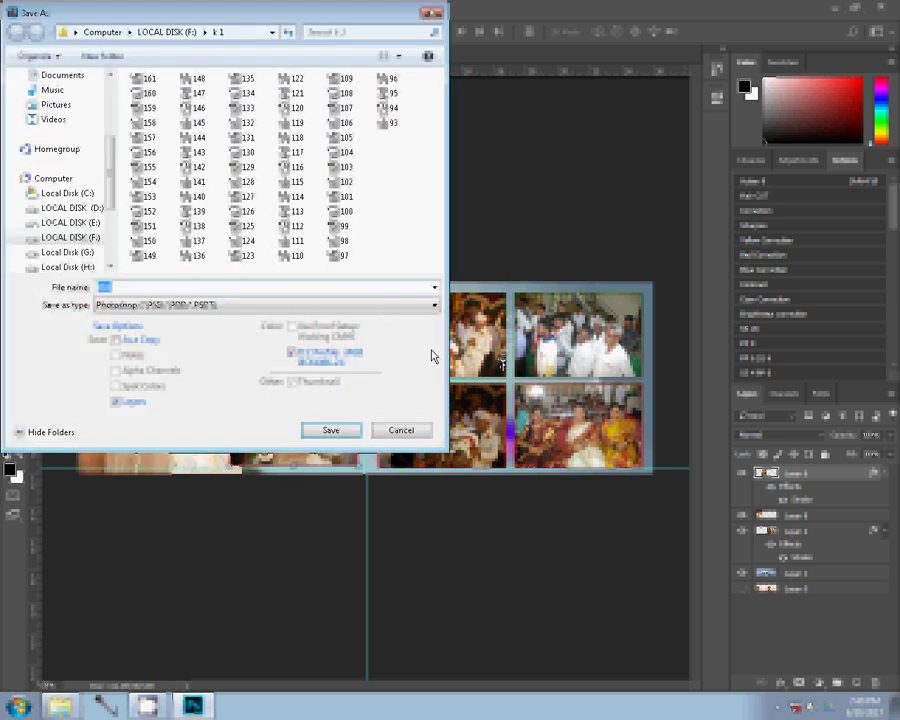
text(1)
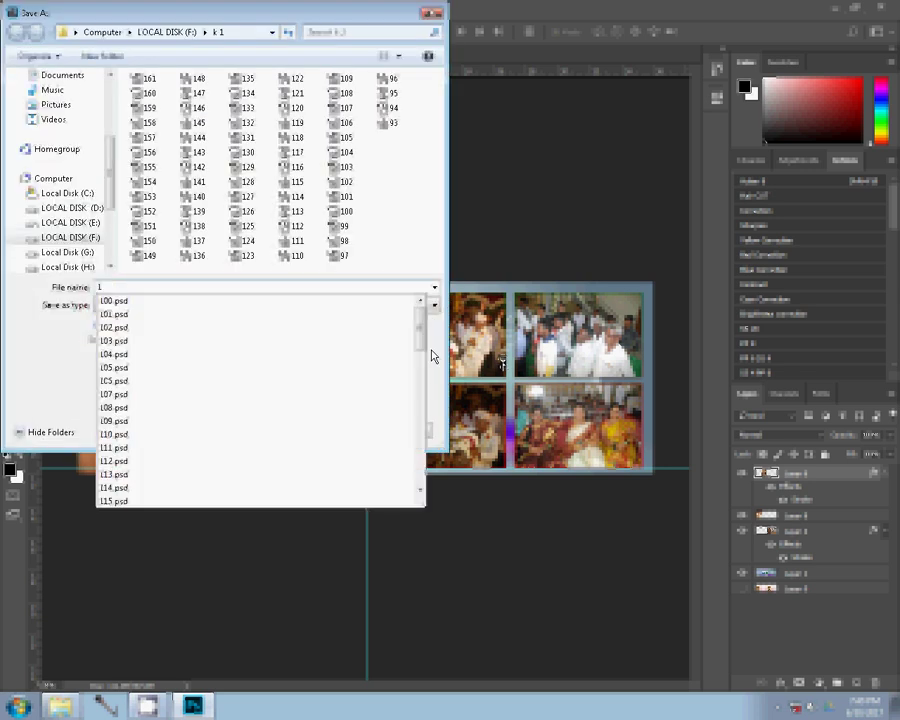
text(6)
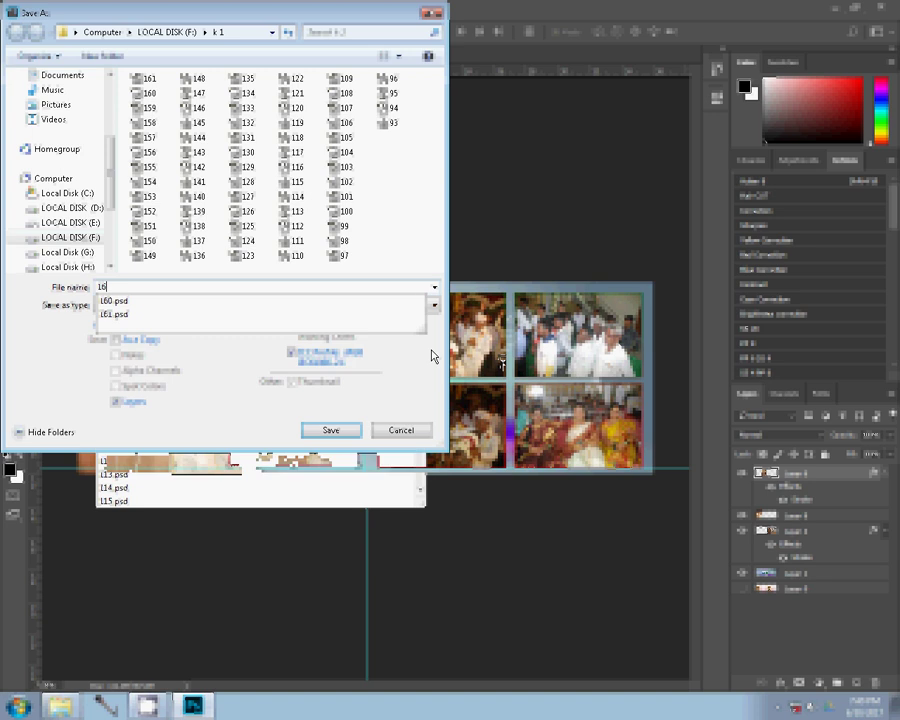
text(2)
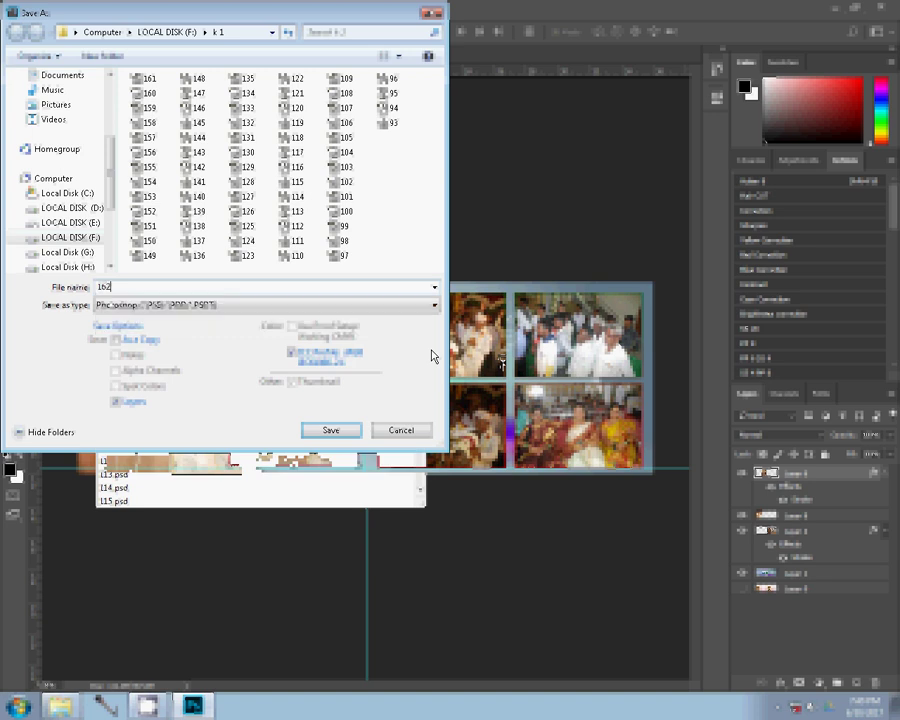
click(331, 430)
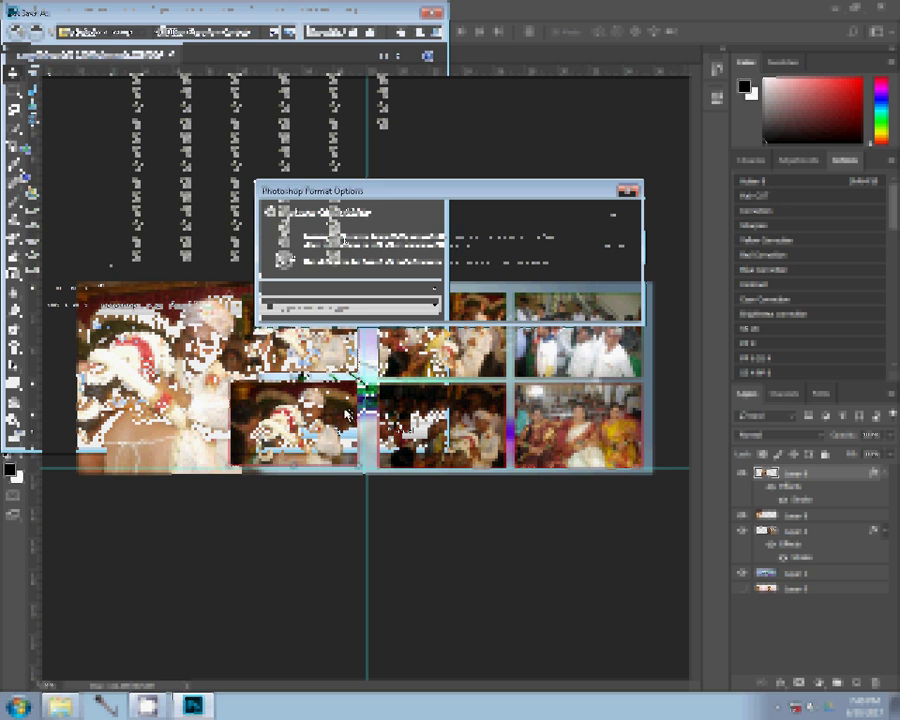
click(610, 213)
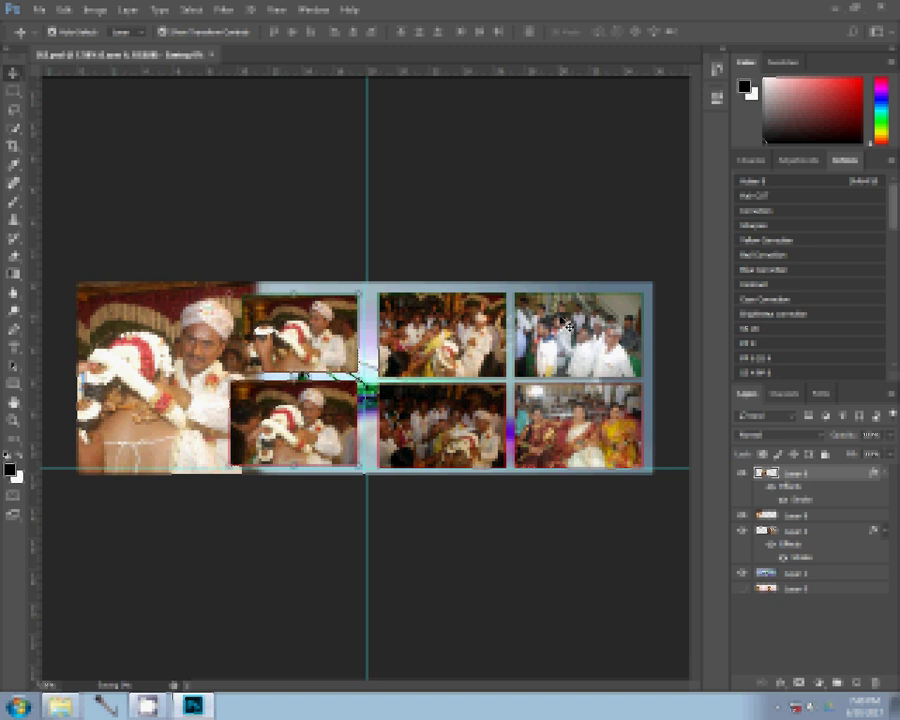
Save the latest changes to the 162 PSD file
key(Right)
key(ctrl+s)
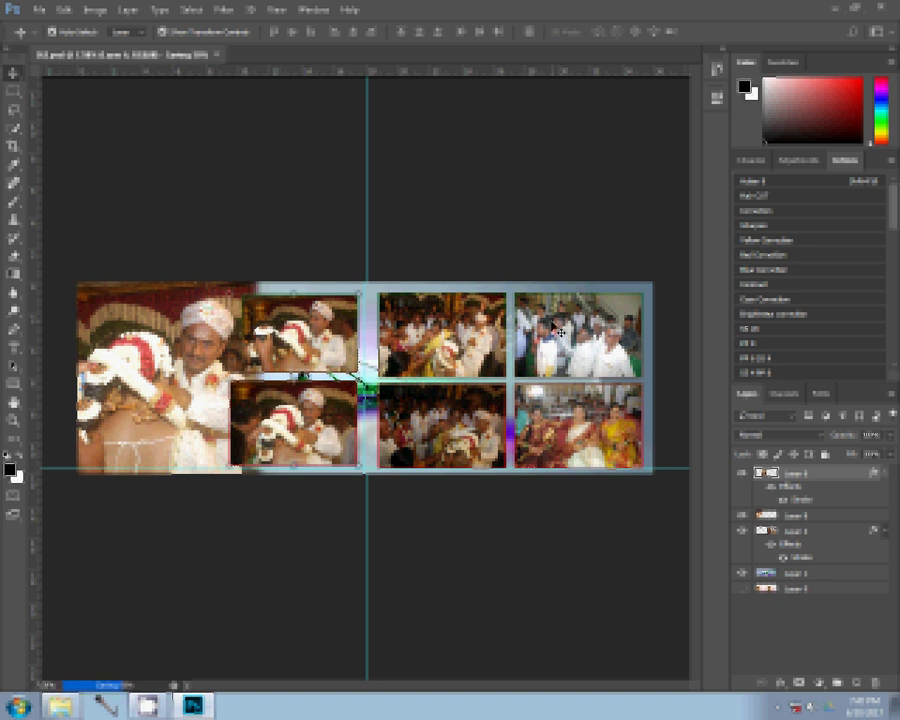